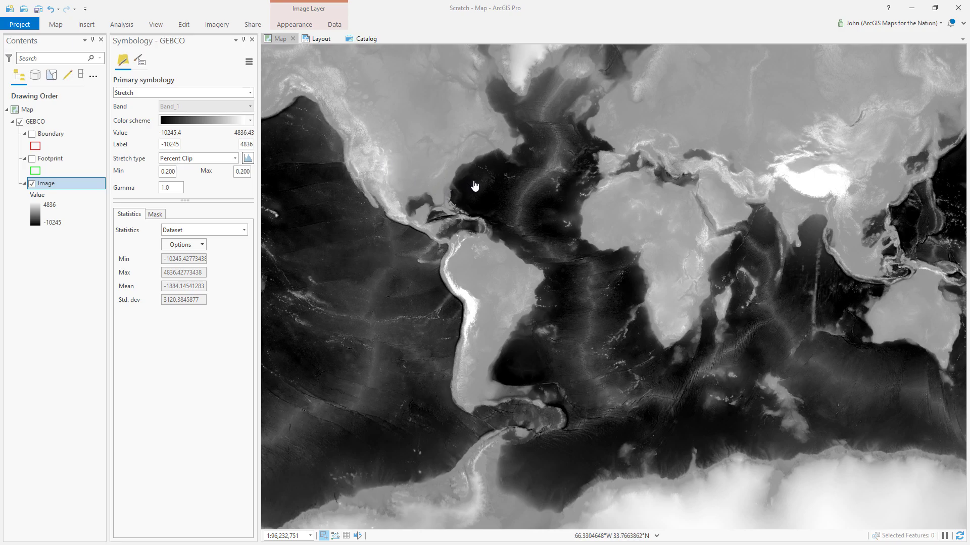
# Step: Select the GEBCO mosaic layer in the Contents pane
pyautogui.click(59, 123)
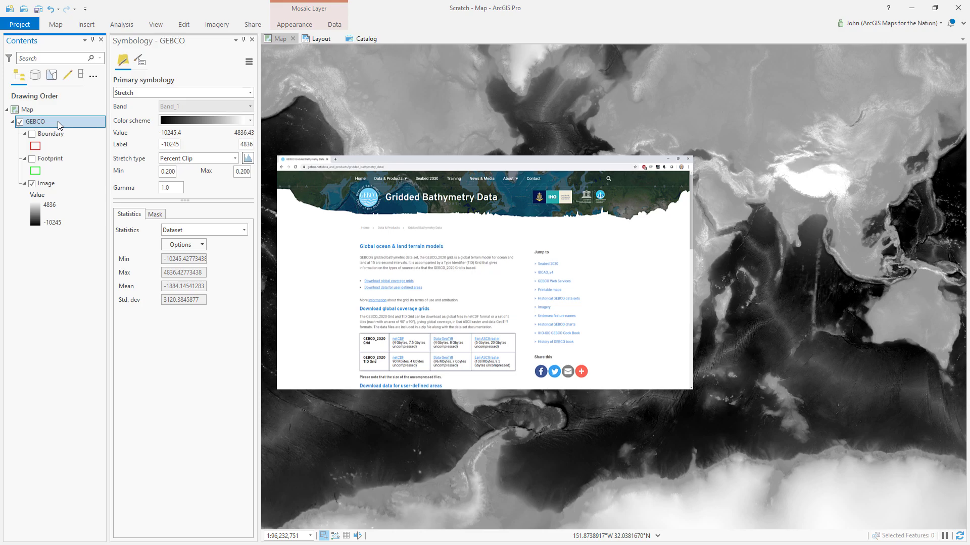
# Step: Pan toward Asia and switch GEBCO's stretch from Percent Clip to Standard Deviation
pyautogui.moveTo(828, 242); pyautogui.dragTo(695, 243)
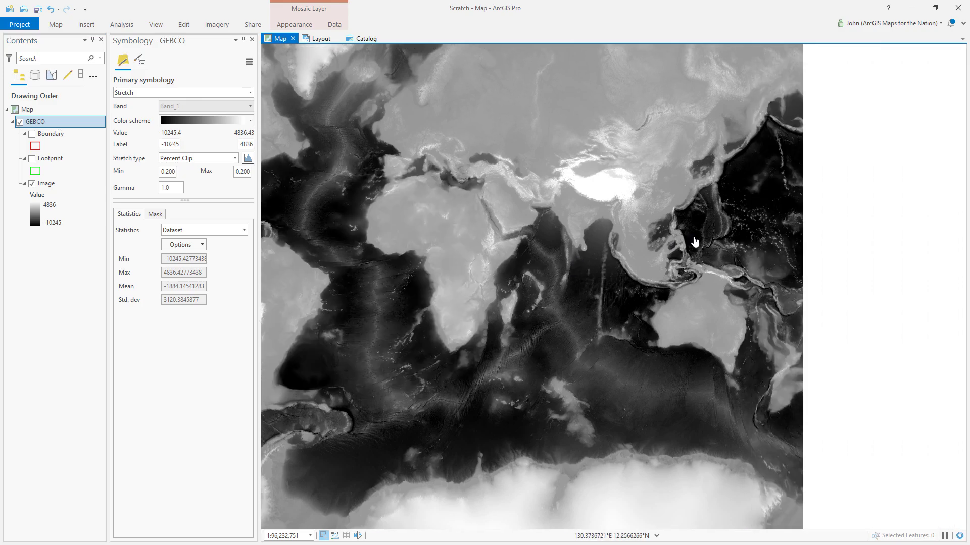
pyautogui.scroll(4, 695, 243)
pyautogui.scroll(4, 837, 241)
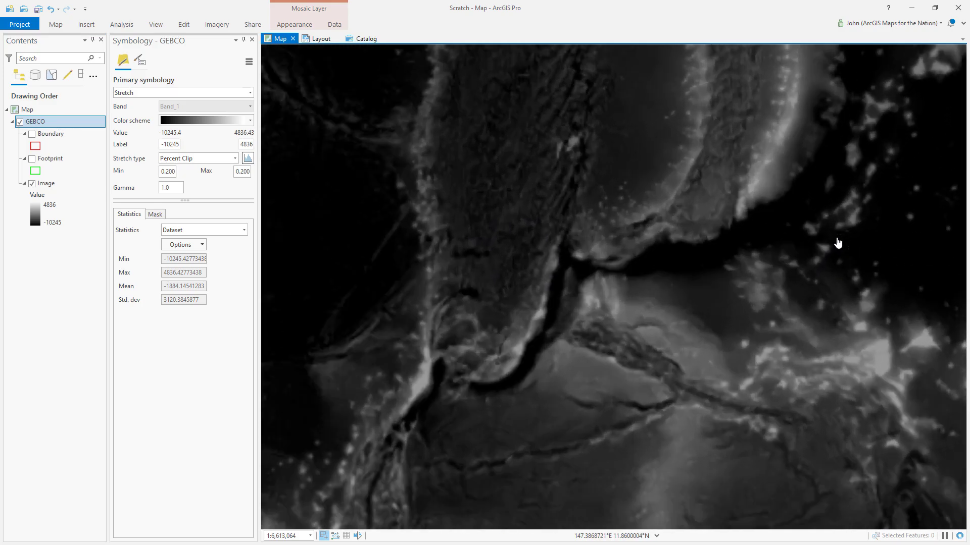
pyautogui.scroll(2, 801, 244)
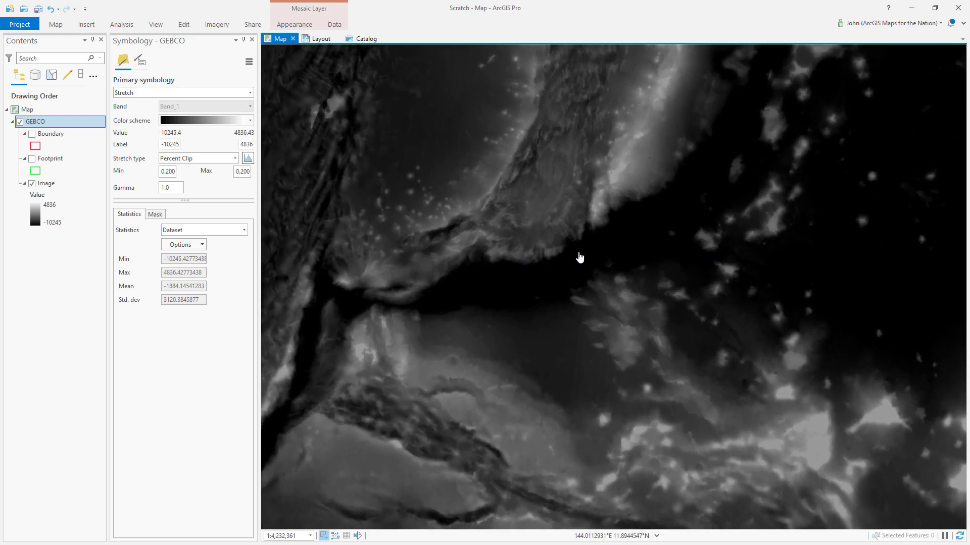
pyautogui.click(234, 158)
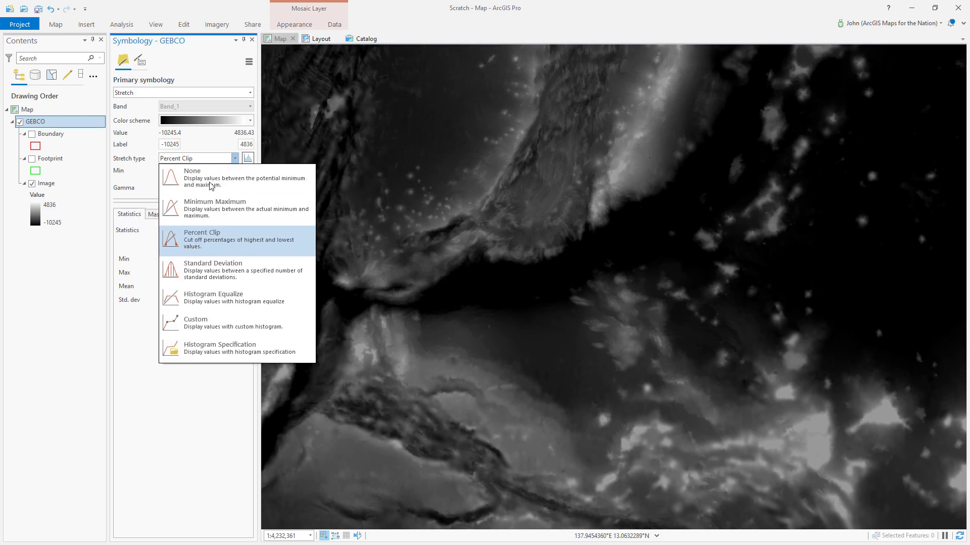
pyautogui.click(200, 272)
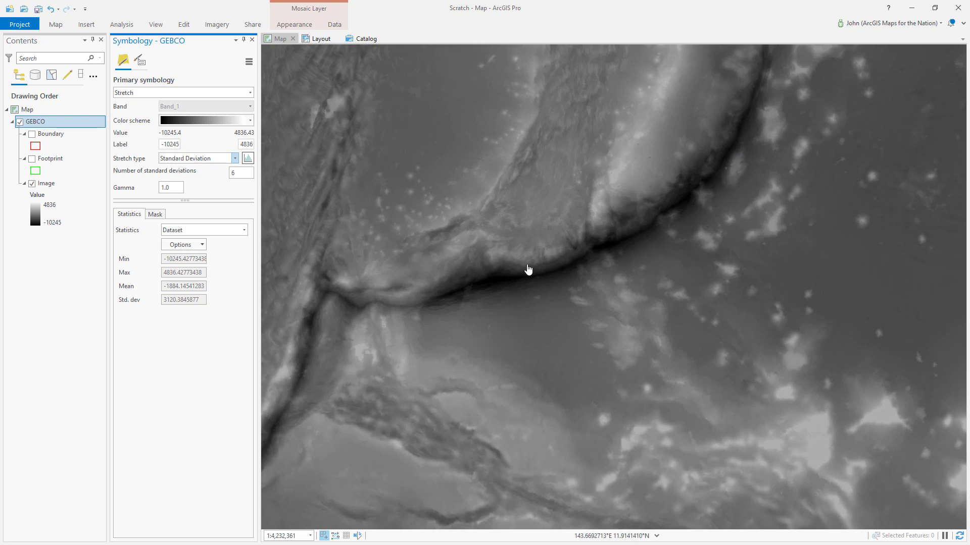
pyautogui.scroll(-2, 534, 283)
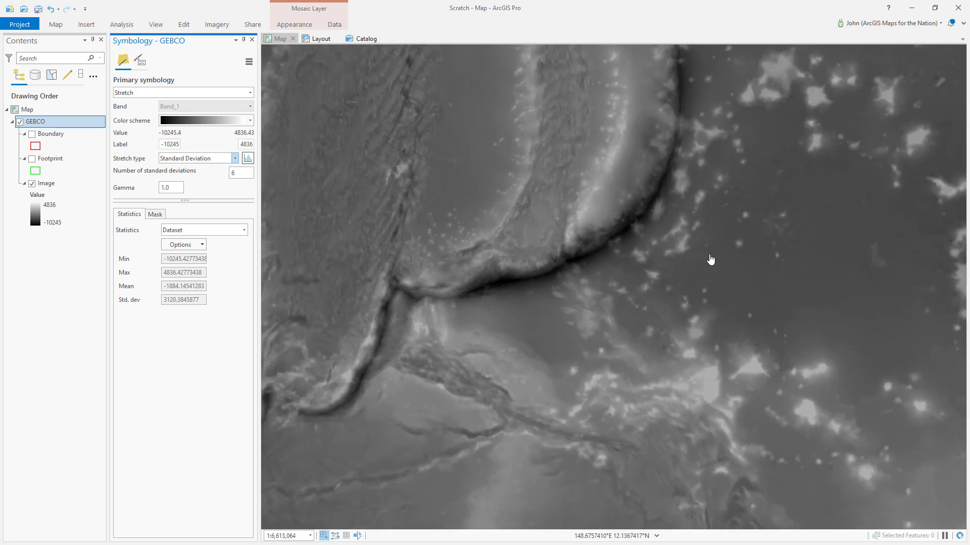
pyautogui.scroll(-2, 713, 258)
pyautogui.scroll(-2, 666, 259)
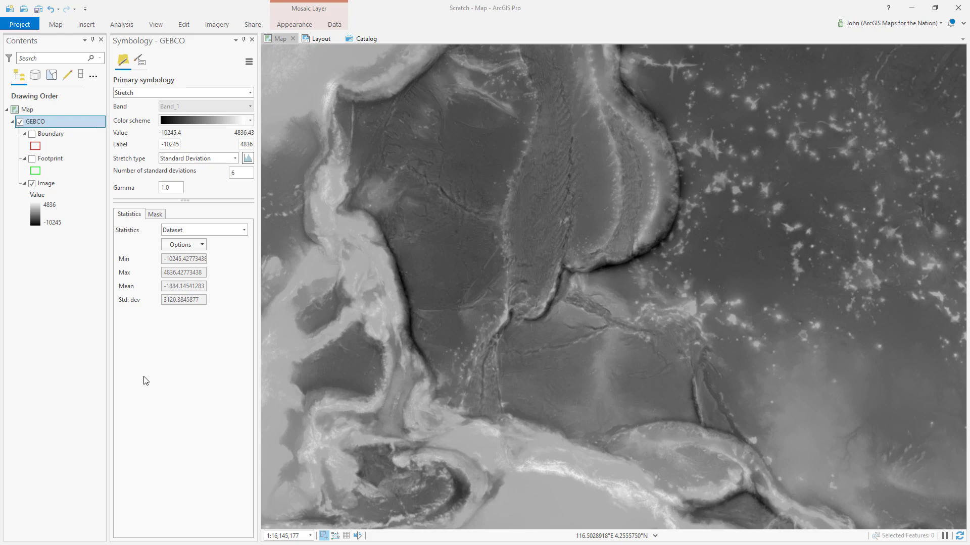
# Step: Pan and zoom onto the curving trench region, then bring up the Imagery ribbon
pyautogui.moveTo(668, 272); pyautogui.dragTo(614, 287)
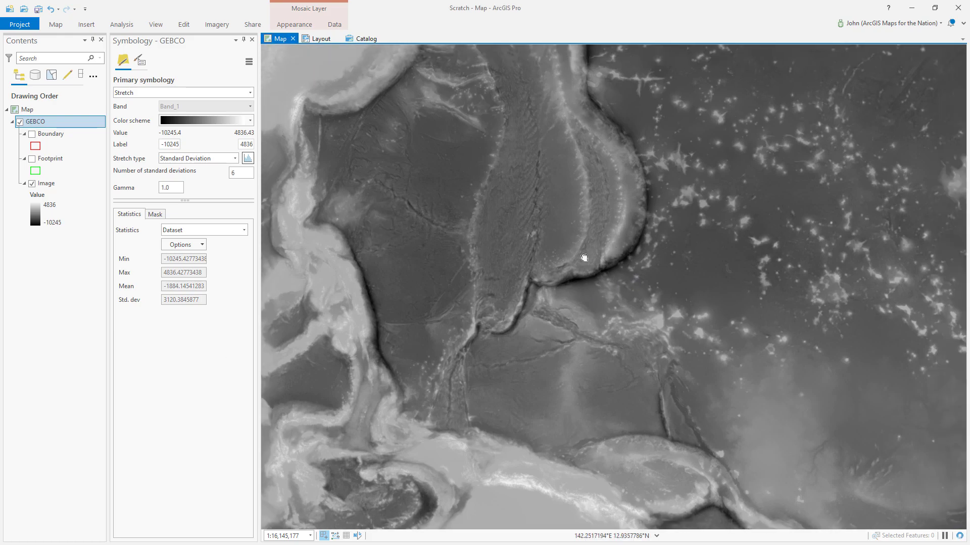
pyautogui.scroll(2, 653, 262)
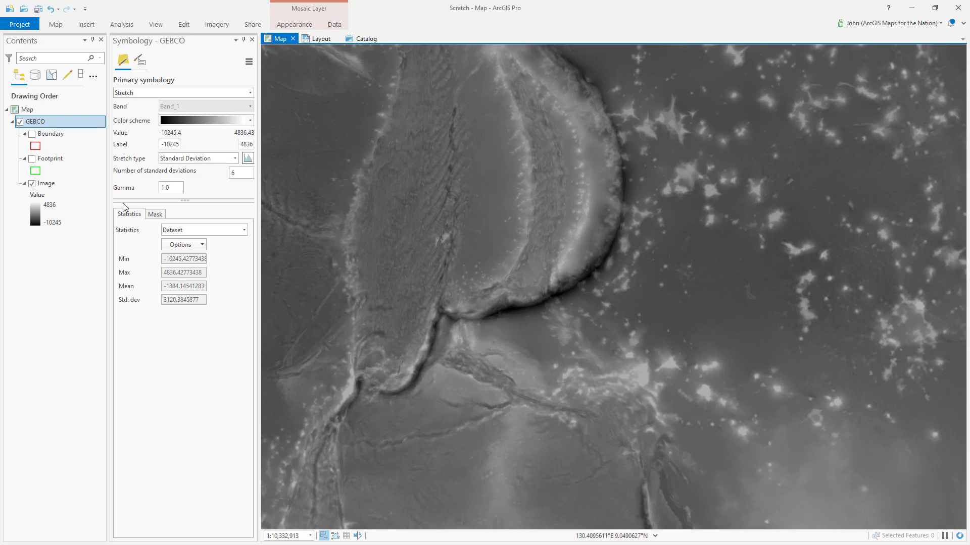
pyautogui.click(212, 25)
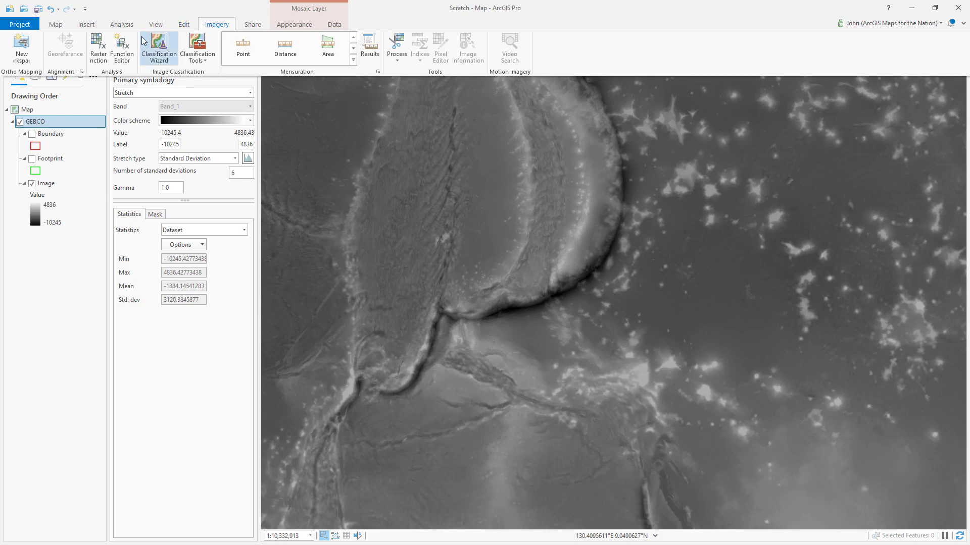
# Step: Create a new Hillshade layer from the GEBCO raster with azimuth 320
pyautogui.click(98, 44)
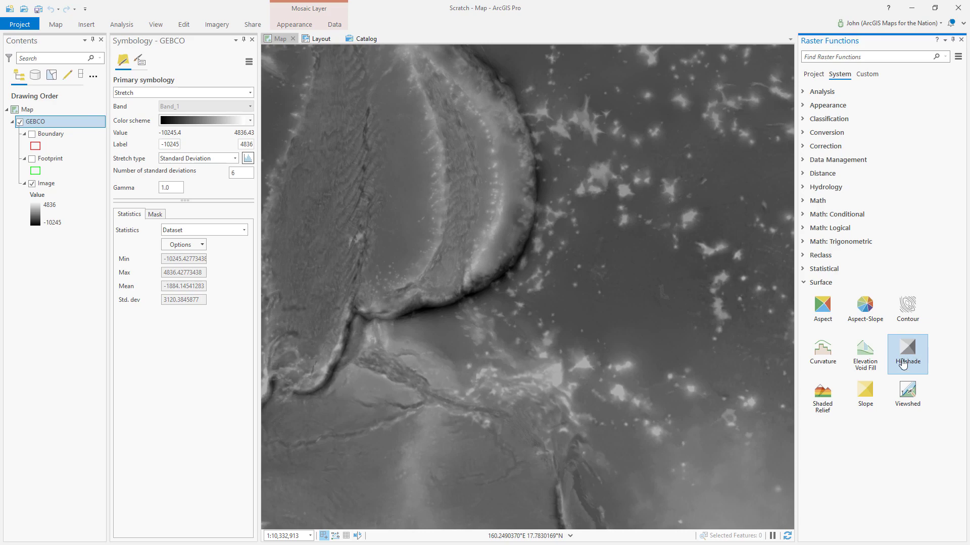
pyautogui.click(906, 357)
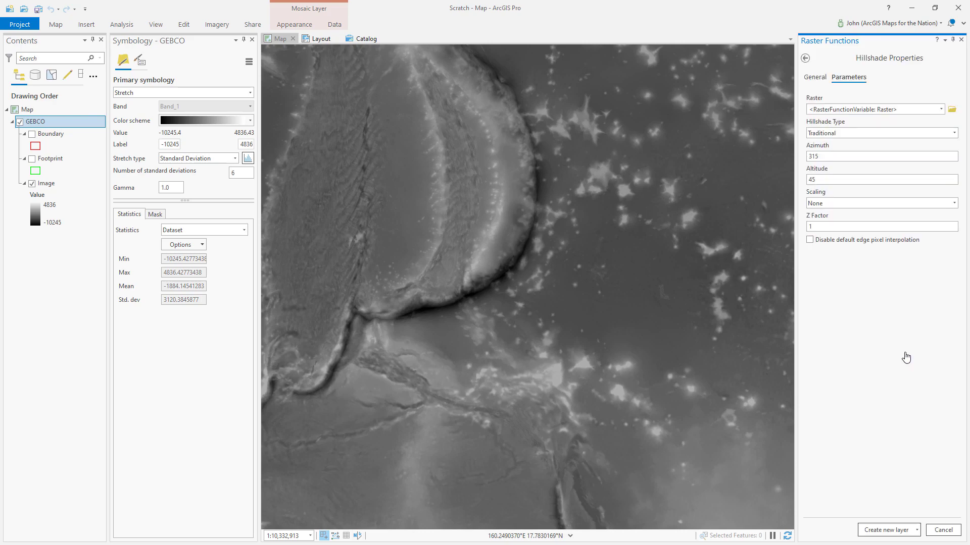
pyautogui.moveTo(813, 157); pyautogui.dragTo(831, 155)
pyautogui.write('20')
pyautogui.click(940, 109)
pyautogui.click(851, 121)
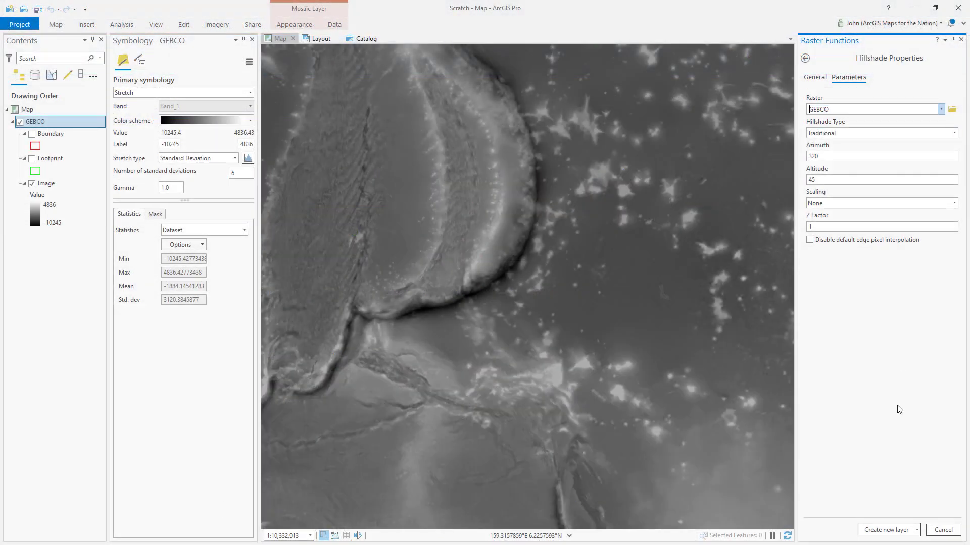
pyautogui.click(885, 530)
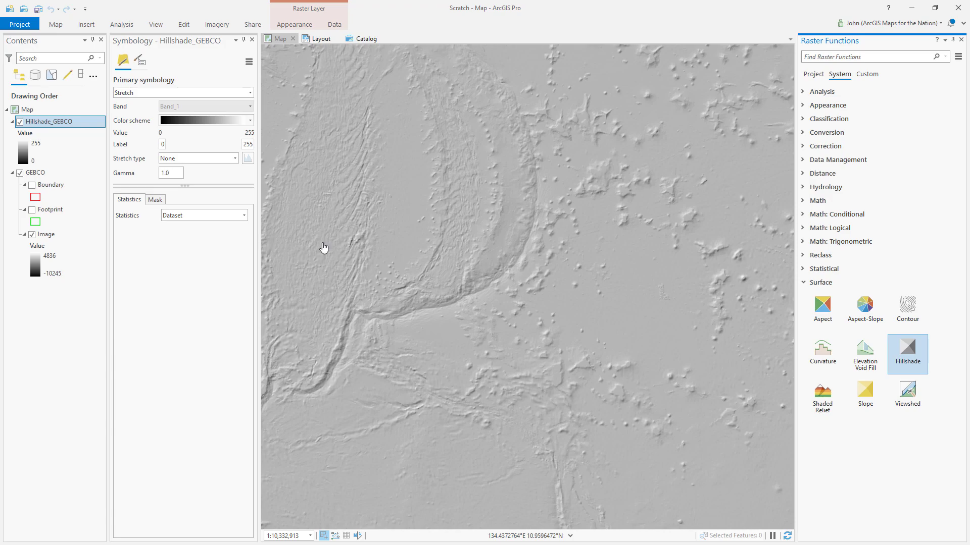
# Step: Give the hillshade a custom colour ramp from purple to Indicolite Green
pyautogui.click(250, 120)
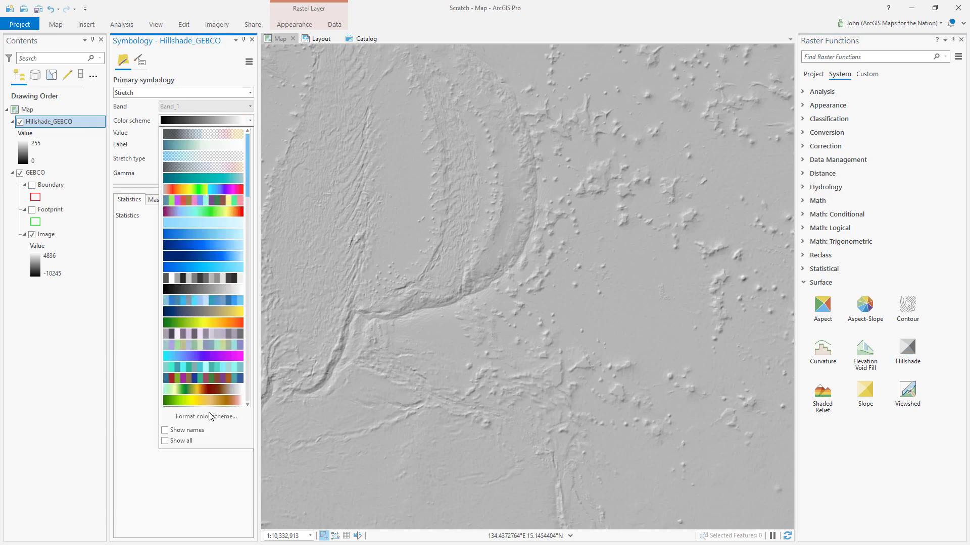
pyautogui.click(208, 416)
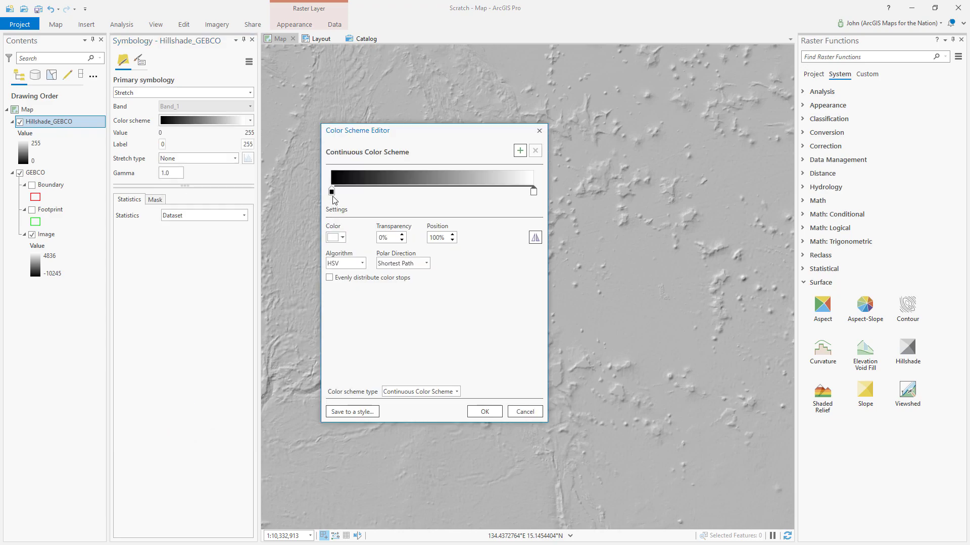
pyautogui.click(332, 191)
pyautogui.click(336, 240)
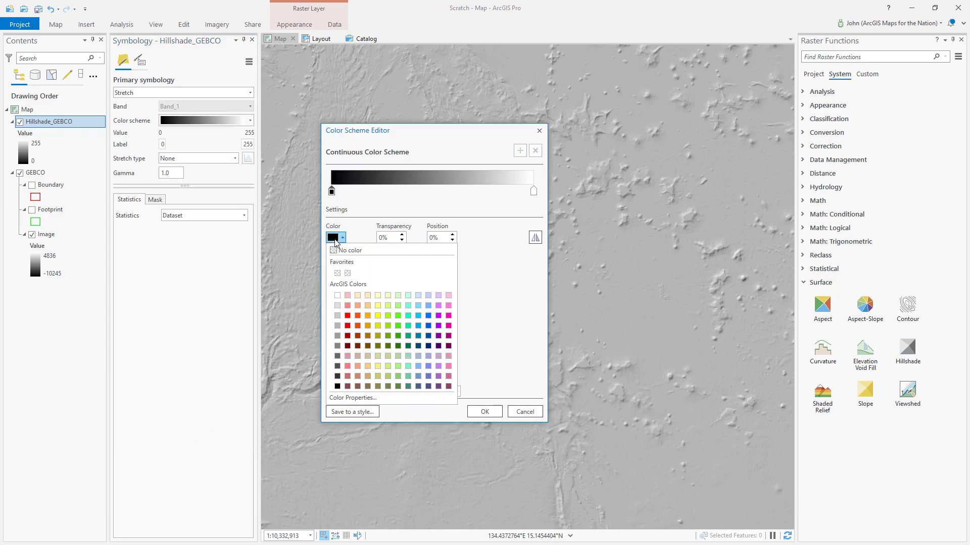
pyautogui.click(440, 348)
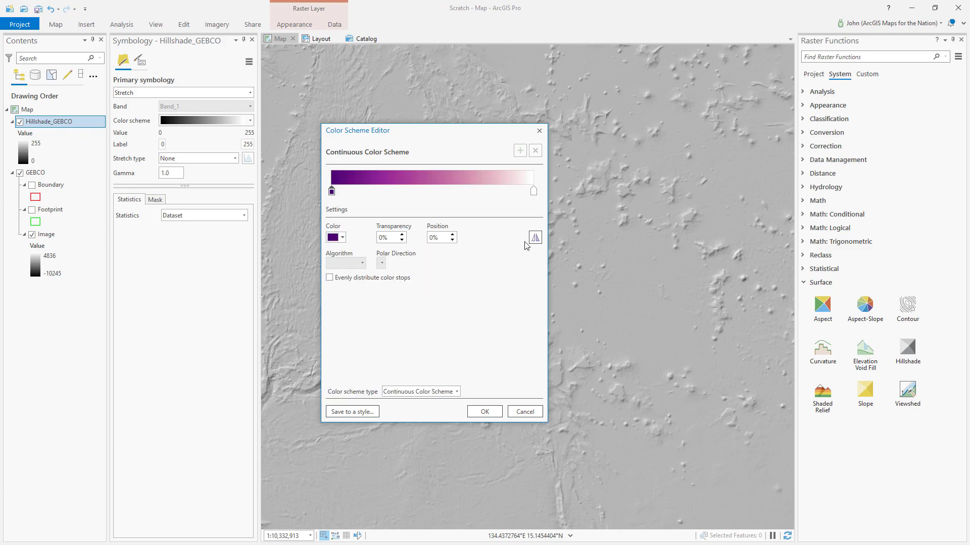
pyautogui.click(533, 191)
pyautogui.click(337, 238)
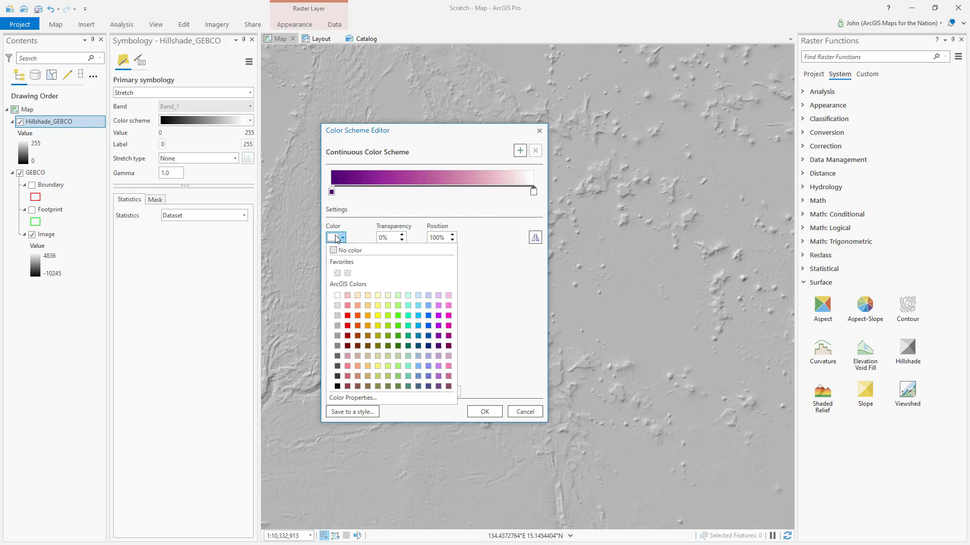
pyautogui.click(409, 297)
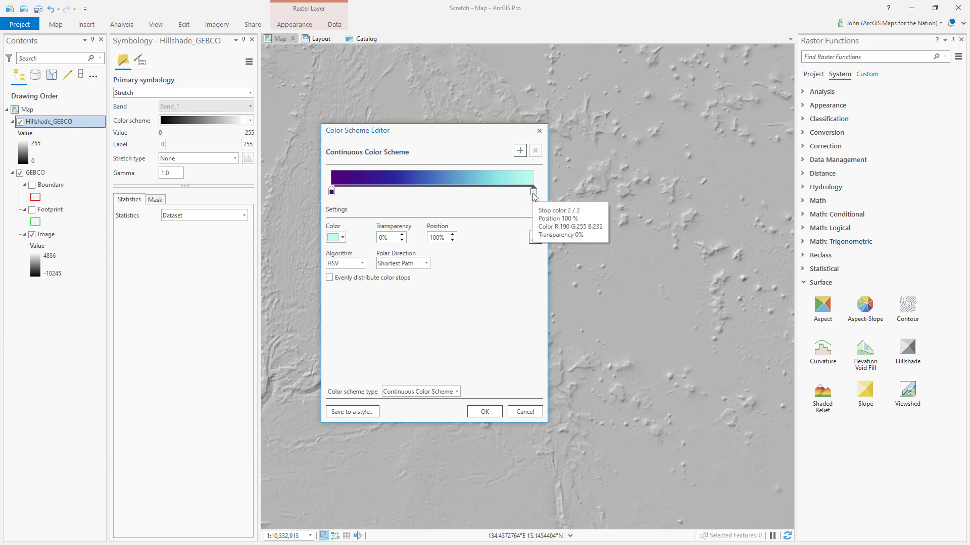
pyautogui.click(484, 412)
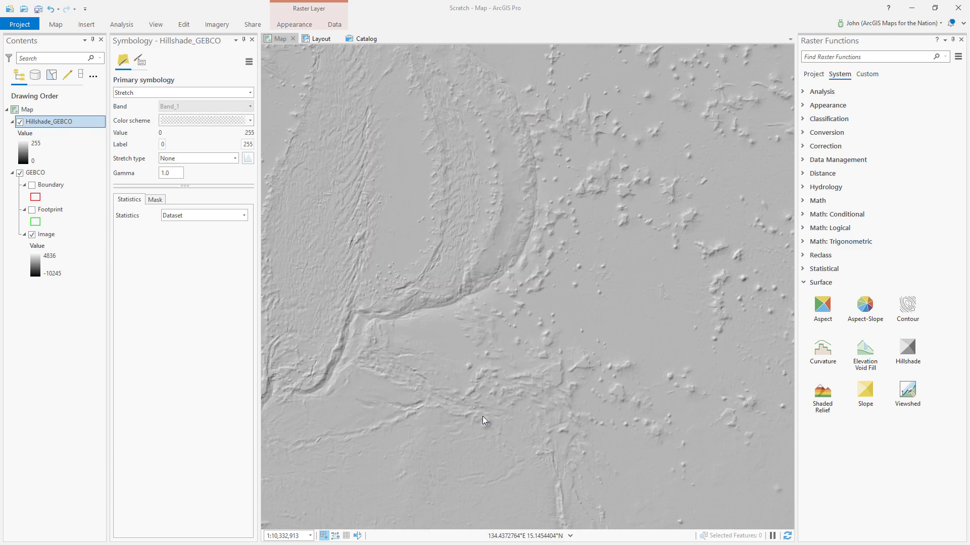
# Step: Accept the stretch warning, reopen the ramp editor and add a colour stop at 88%
pyautogui.click(557, 300)
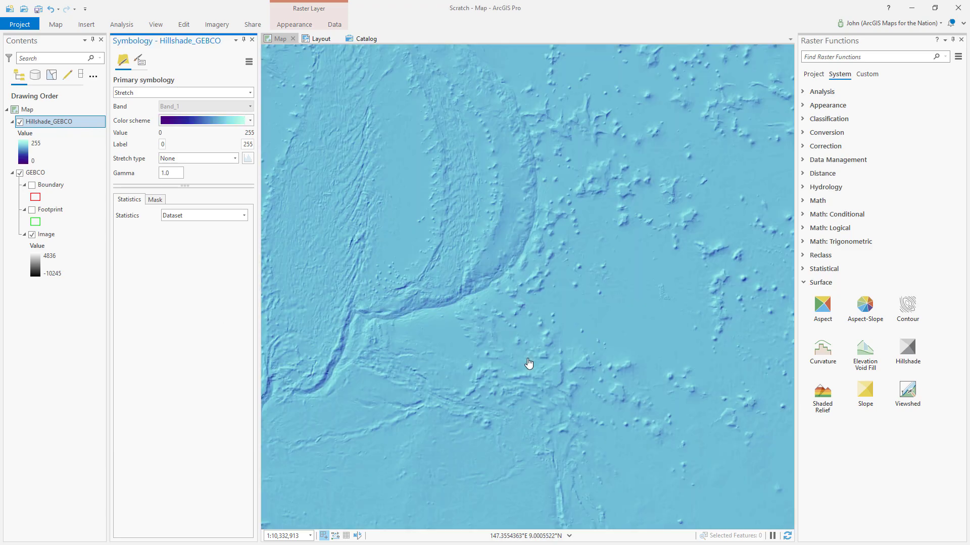
pyautogui.click(249, 121)
pyautogui.click(216, 416)
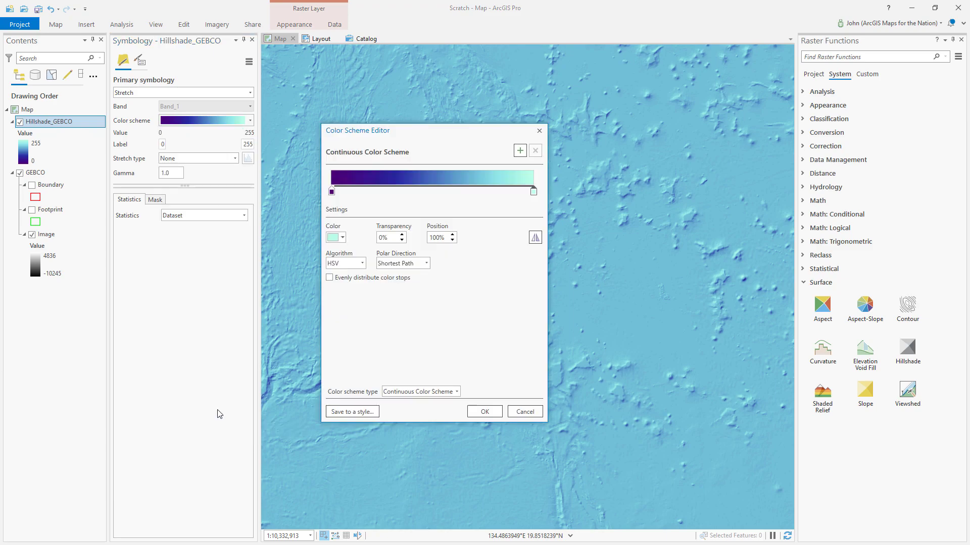
pyautogui.moveTo(483, 143); pyautogui.dragTo(776, 188)
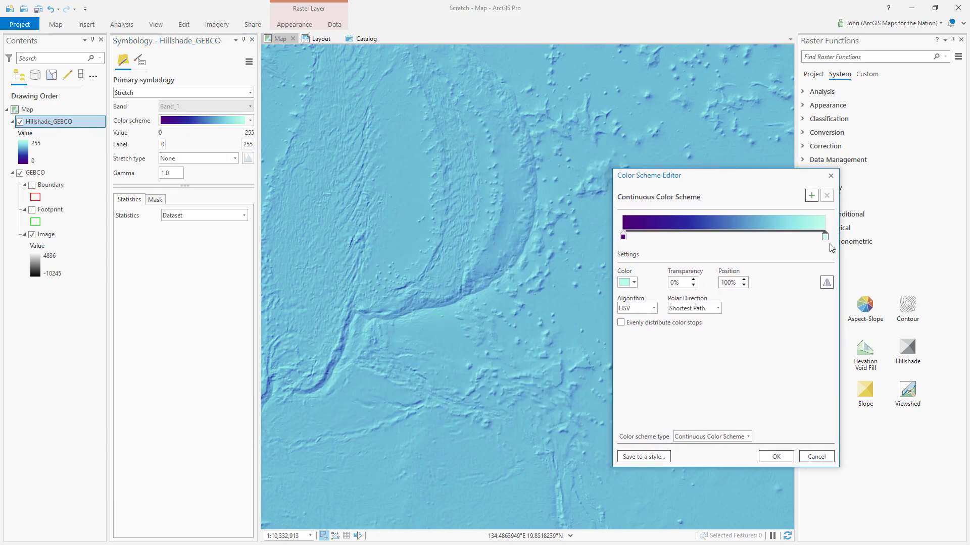
pyautogui.click(818, 237)
pyautogui.moveTo(818, 237); pyautogui.dragTo(801, 238)
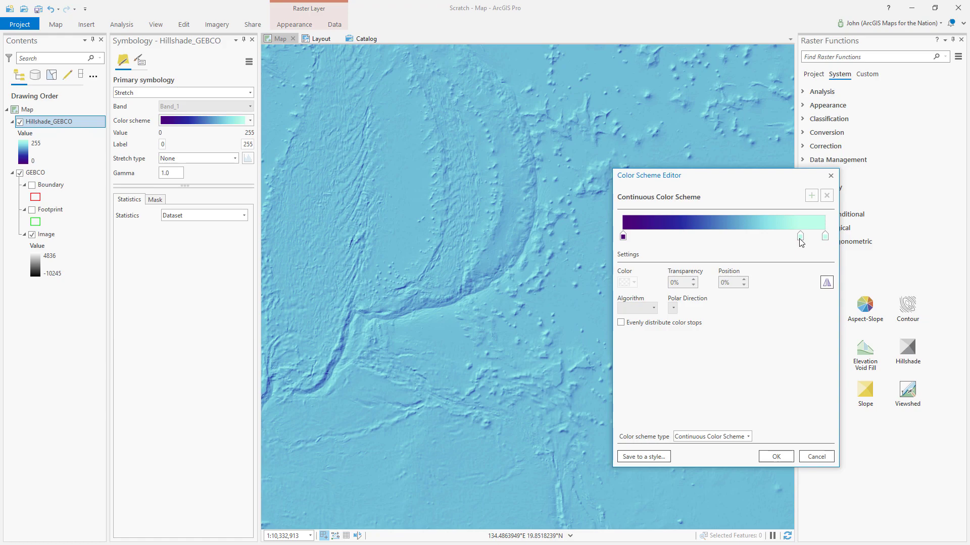
# Step: Add a stop near the purple end at 12% and make the first stop black
pyautogui.click(623, 236)
pyautogui.click(649, 237)
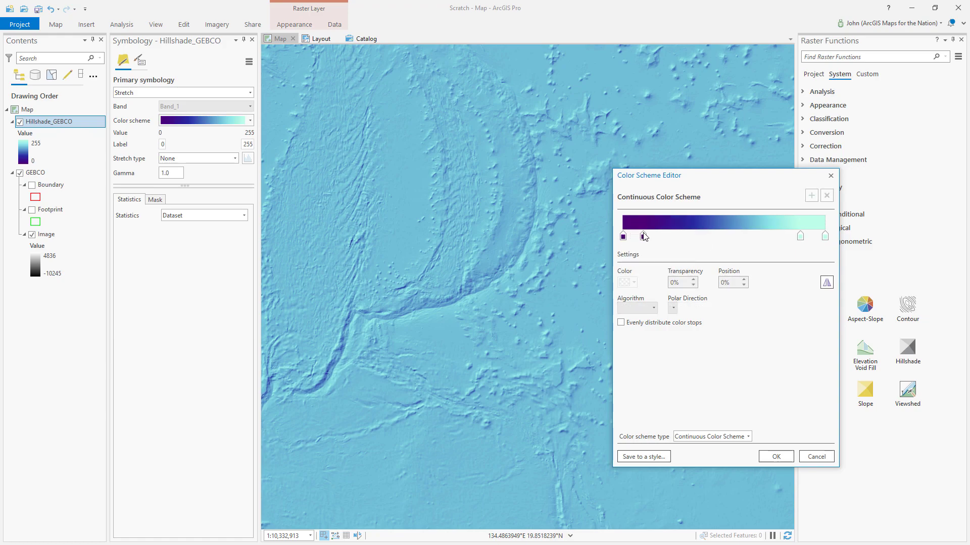
pyautogui.click(648, 236)
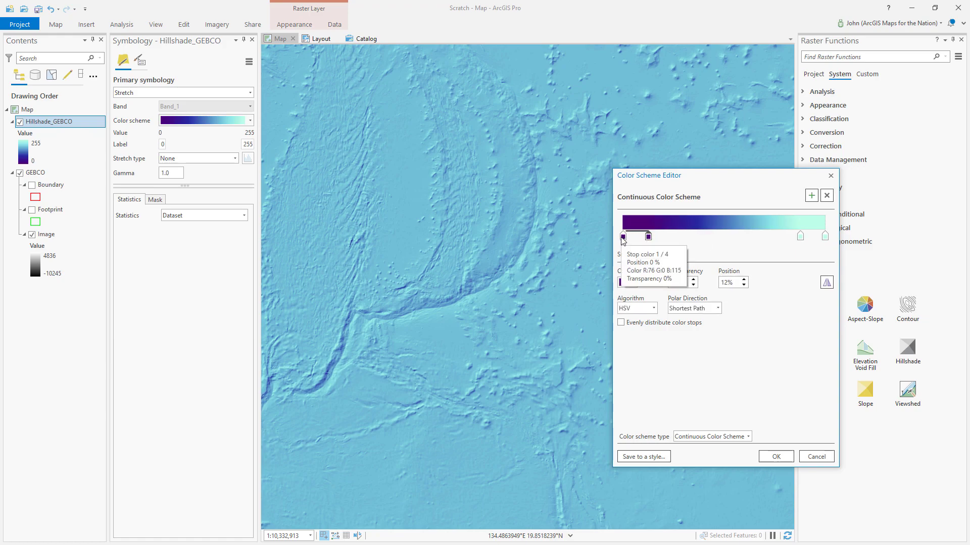
pyautogui.click(622, 236)
pyautogui.click(627, 283)
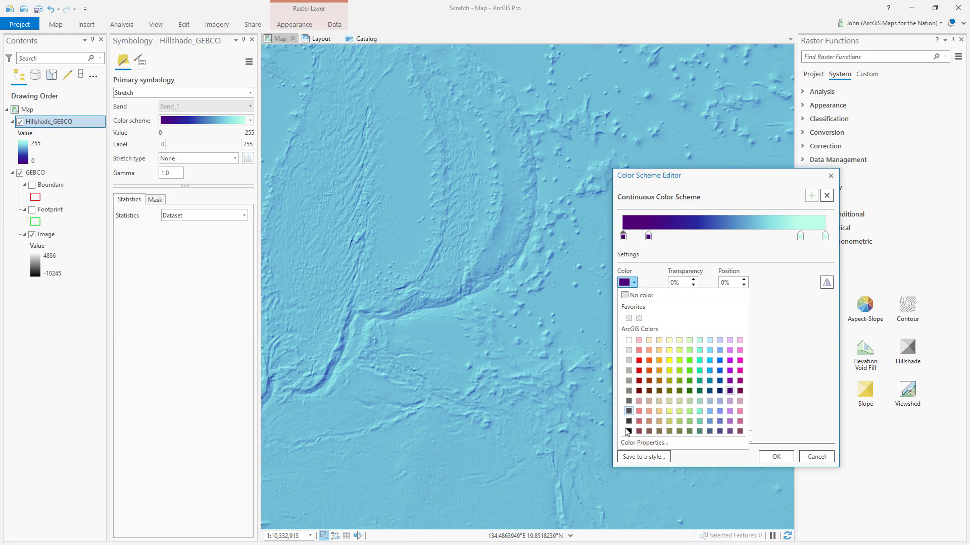
pyautogui.click(628, 430)
# Step: Make the last stop near-white pale green (HSV saturation ~7%) and apply without recalculating statistics
pyautogui.click(825, 236)
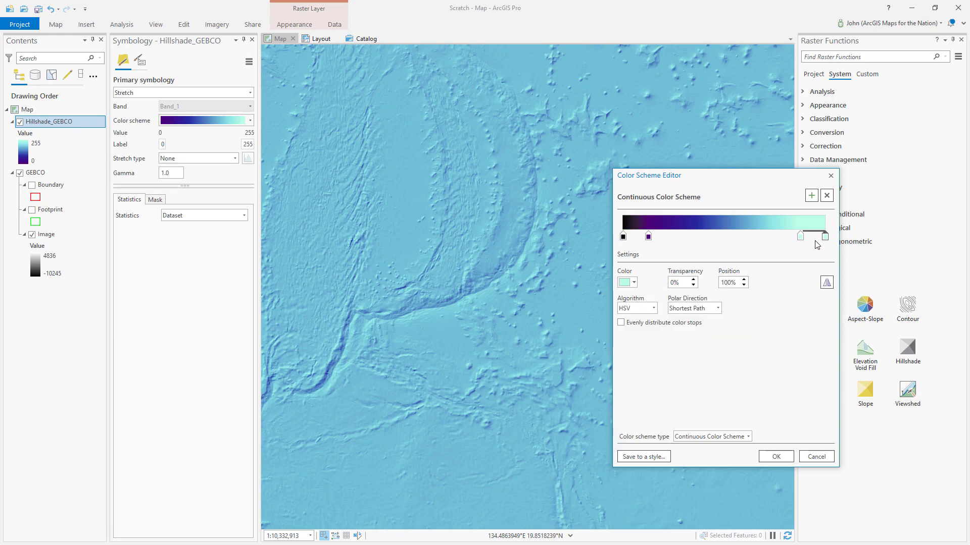
pyautogui.click(627, 283)
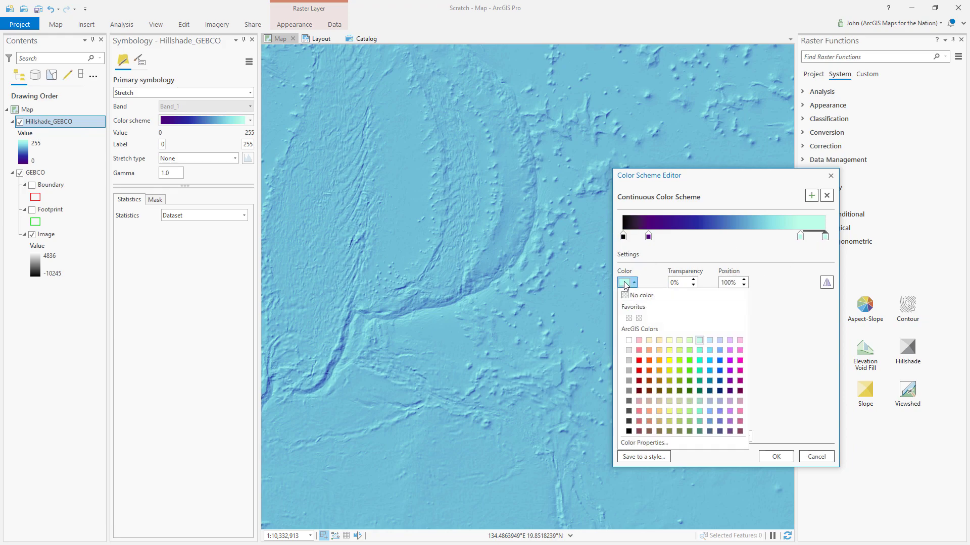
pyautogui.click(692, 342)
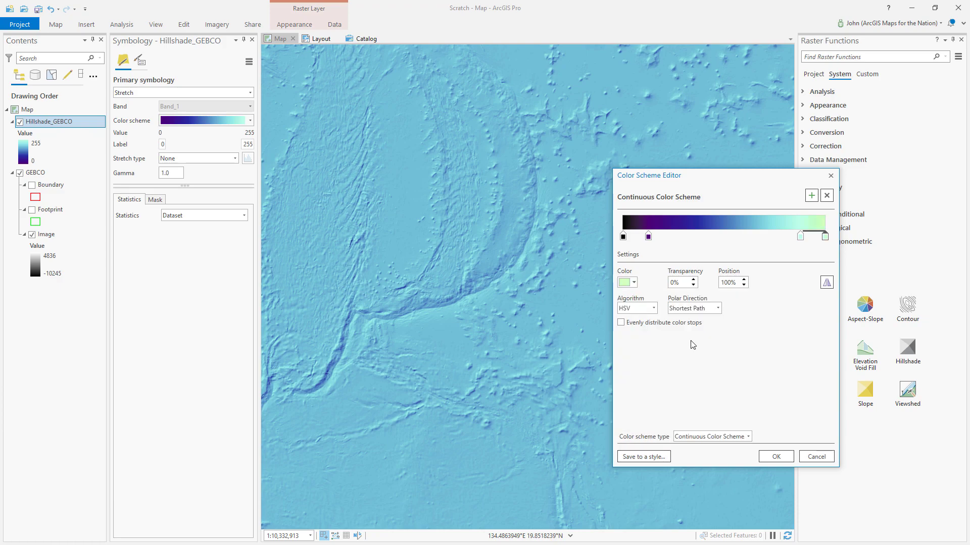
pyautogui.click(635, 284)
pyautogui.click(635, 429)
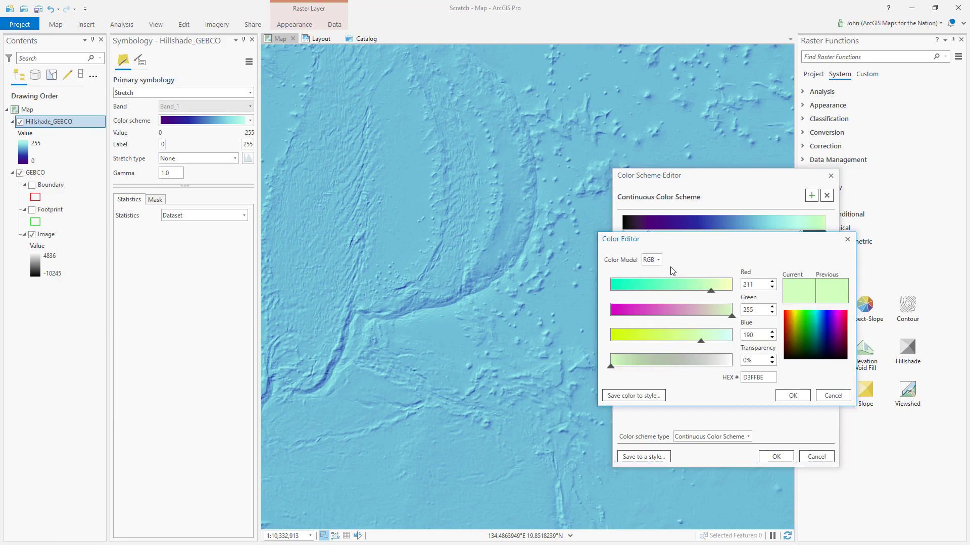
pyautogui.click(651, 260)
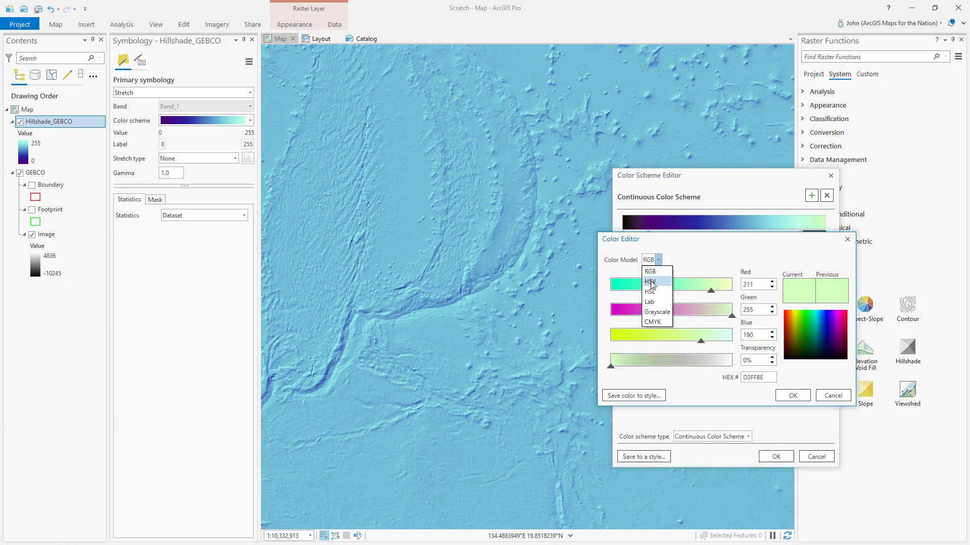
pyautogui.click(651, 282)
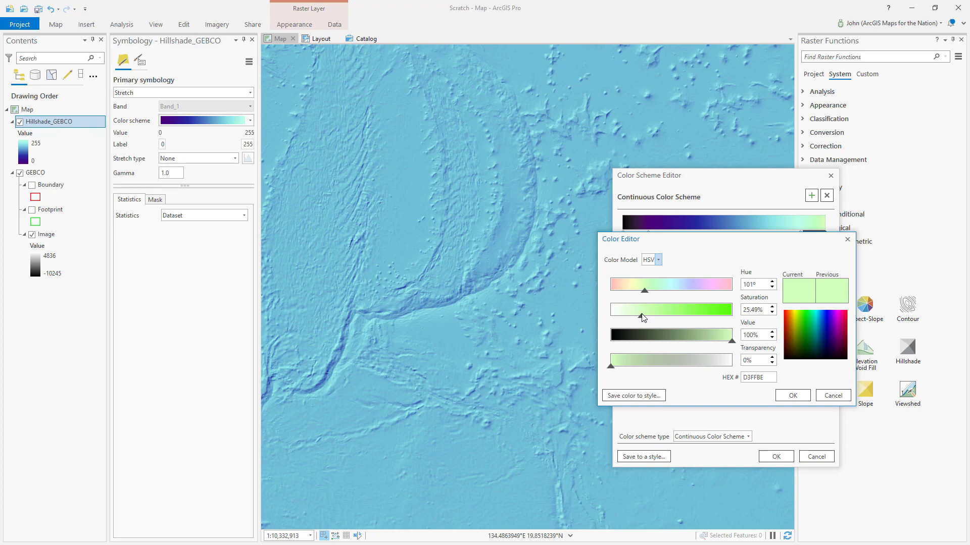
pyautogui.moveTo(642, 318); pyautogui.dragTo(619, 317)
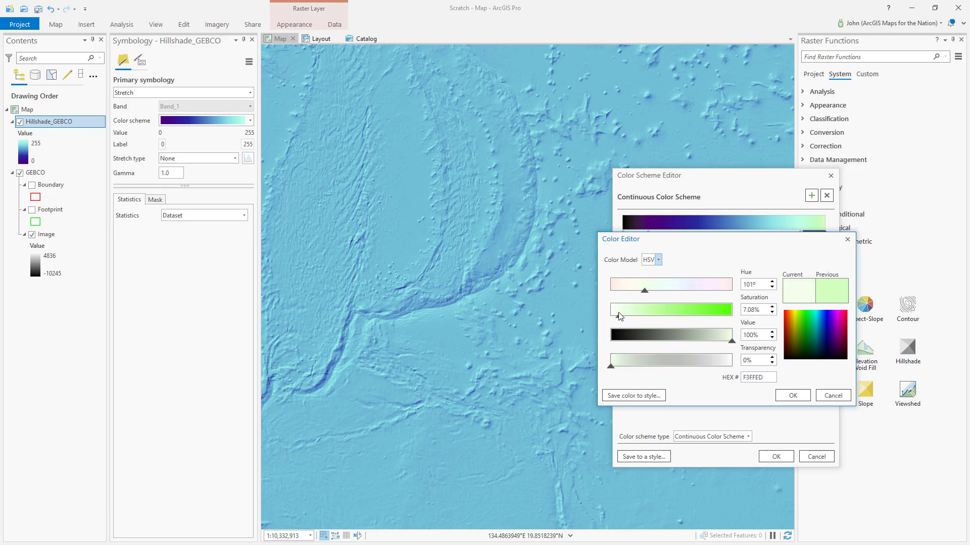
pyautogui.click(792, 395)
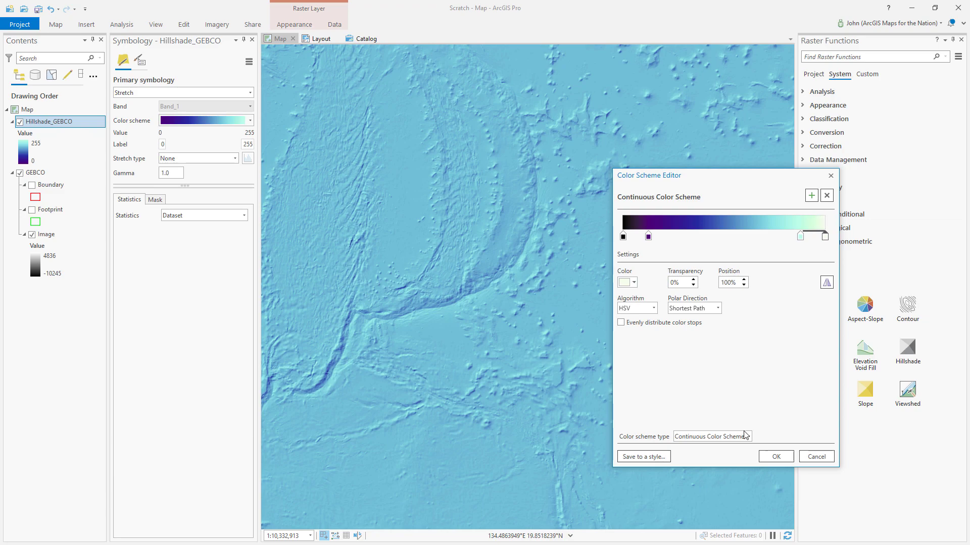
pyautogui.click(778, 457)
pyautogui.click(564, 301)
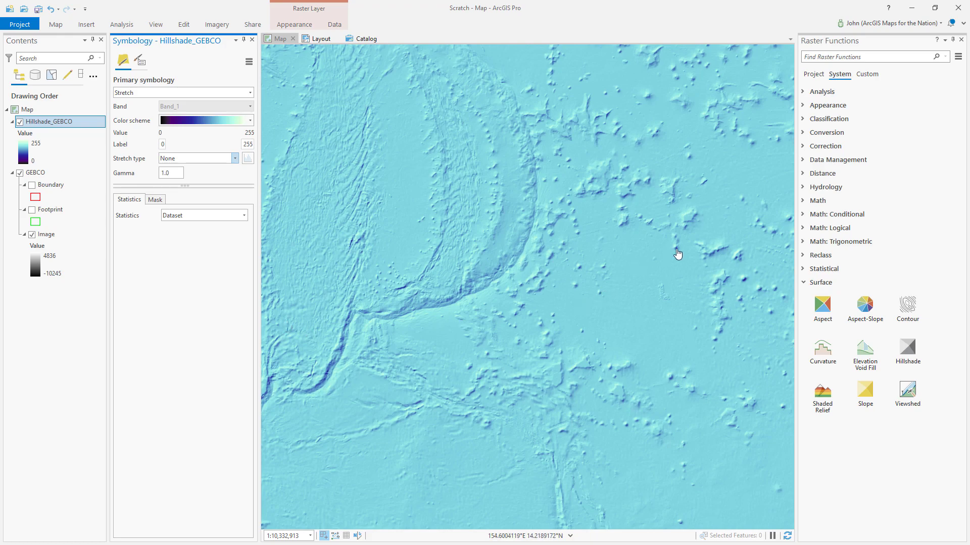
# Step: Move the GEBCO layer above Hillshade_GEBCO and toggle its visibility to compare
pyautogui.click(961, 39)
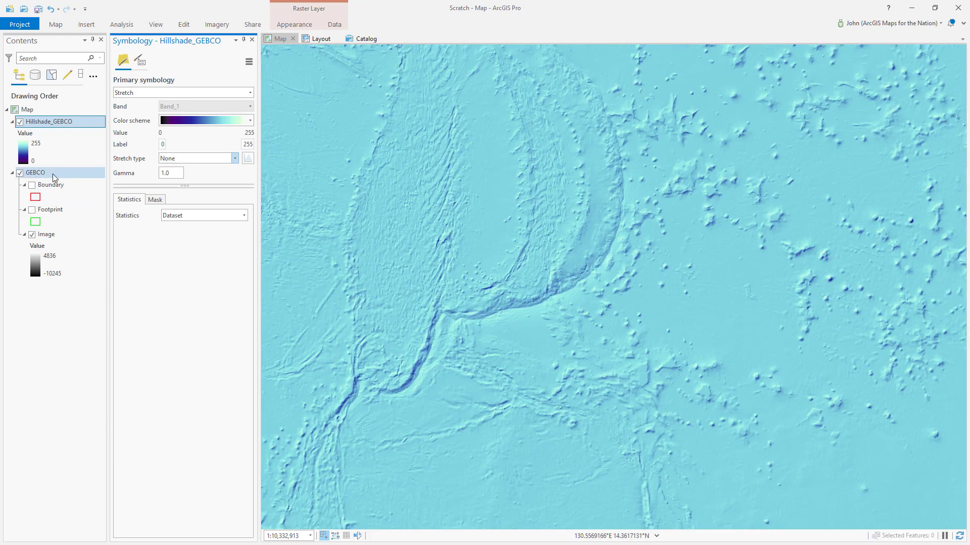
pyautogui.click(74, 174)
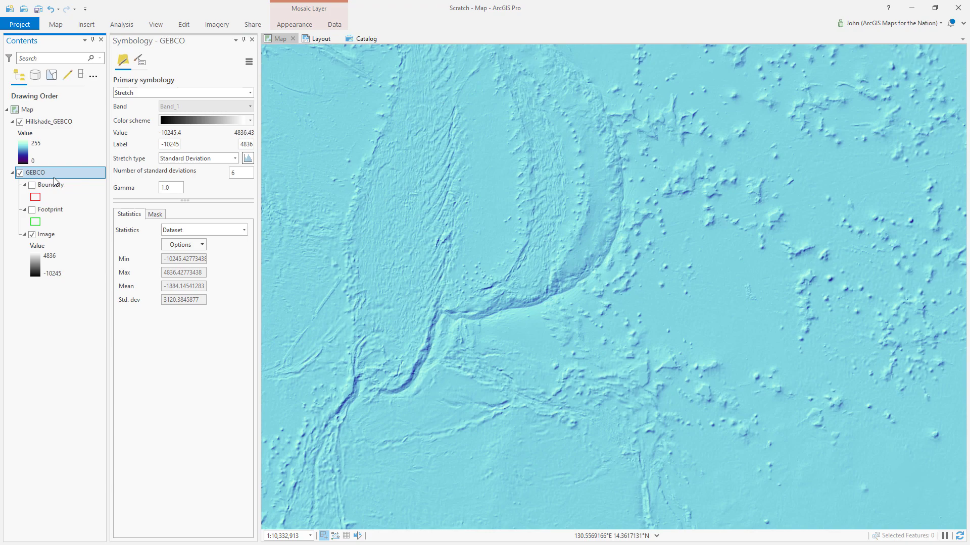
pyautogui.moveTo(55, 177); pyautogui.dragTo(47, 122)
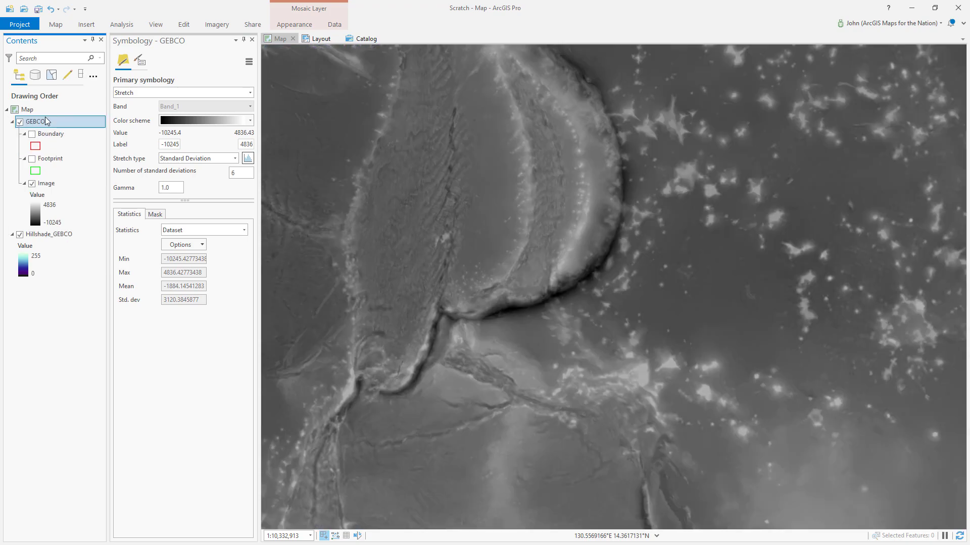
pyautogui.click(20, 123)
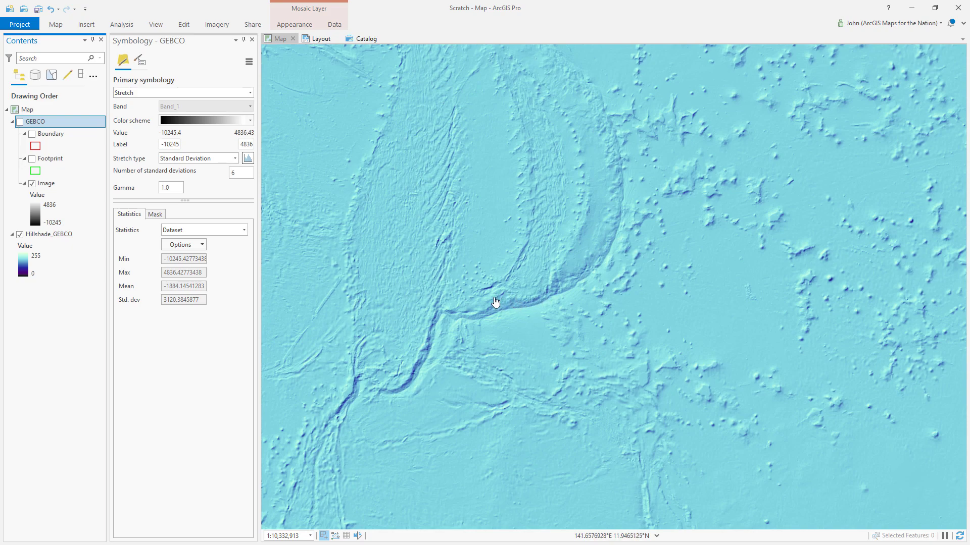
pyautogui.click(19, 122)
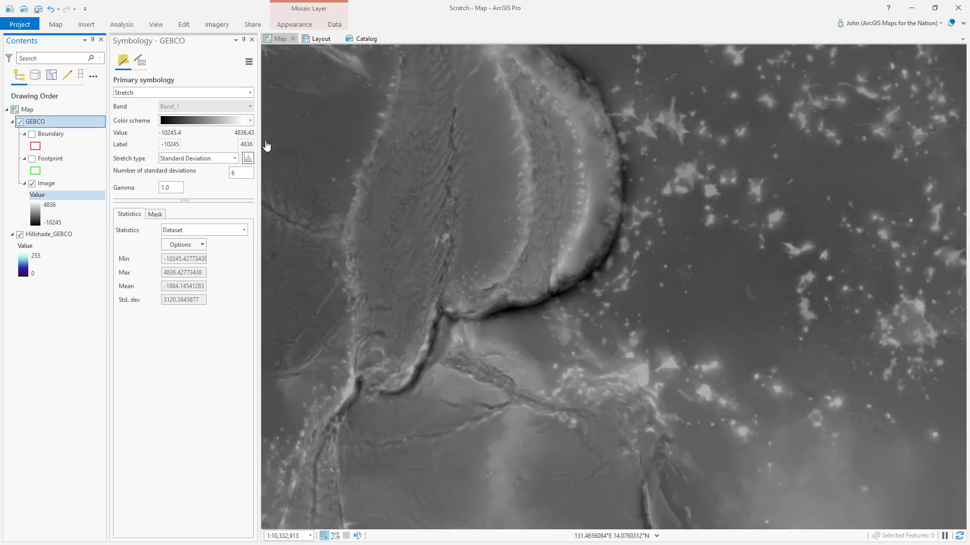
# Step: Open GEBCO's colour scheme editor and set the light-end stop to Tourmaline Green
pyautogui.click(251, 121)
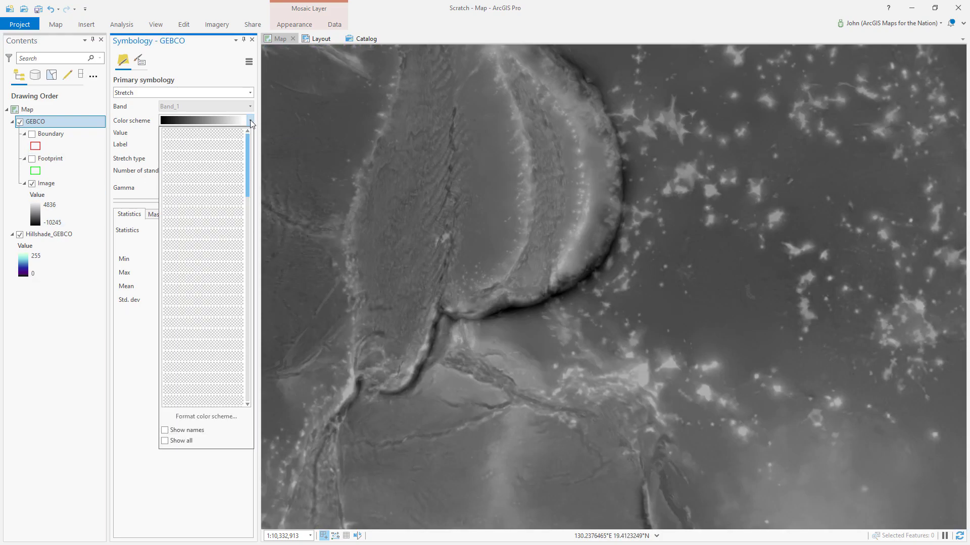
pyautogui.click(207, 417)
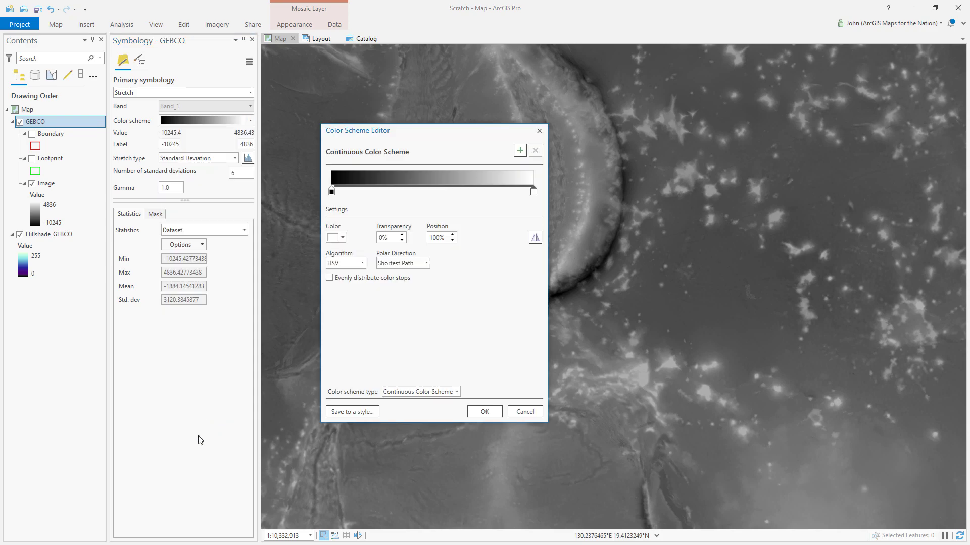
pyautogui.click(332, 240)
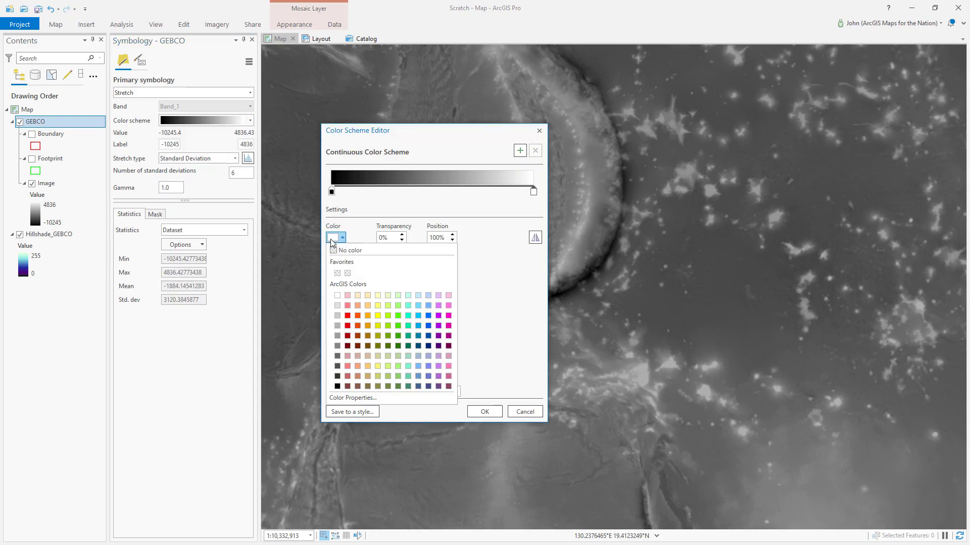
pyautogui.click(409, 316)
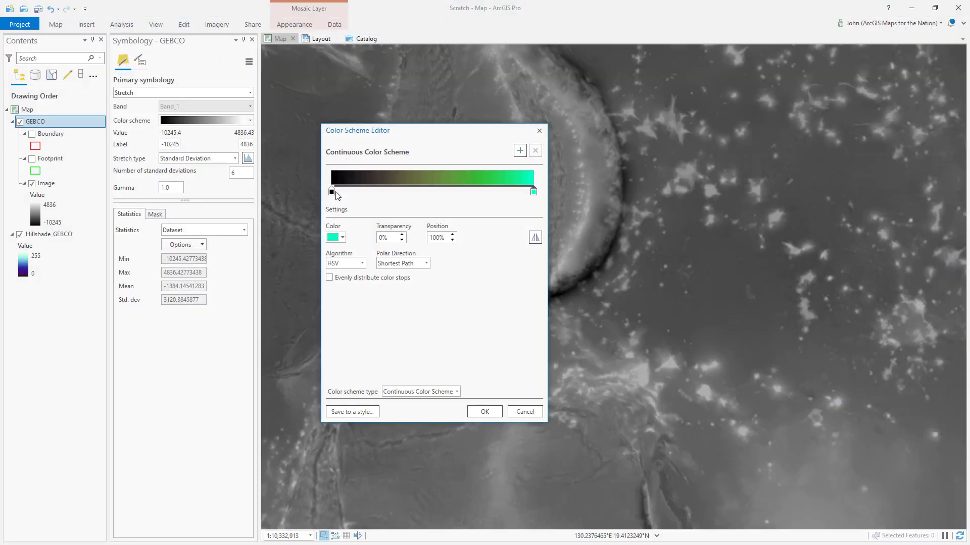
# Step: Set GEBCO's ramp from dark purple to a 100% transparent cyan end and apply it
pyautogui.click(331, 191)
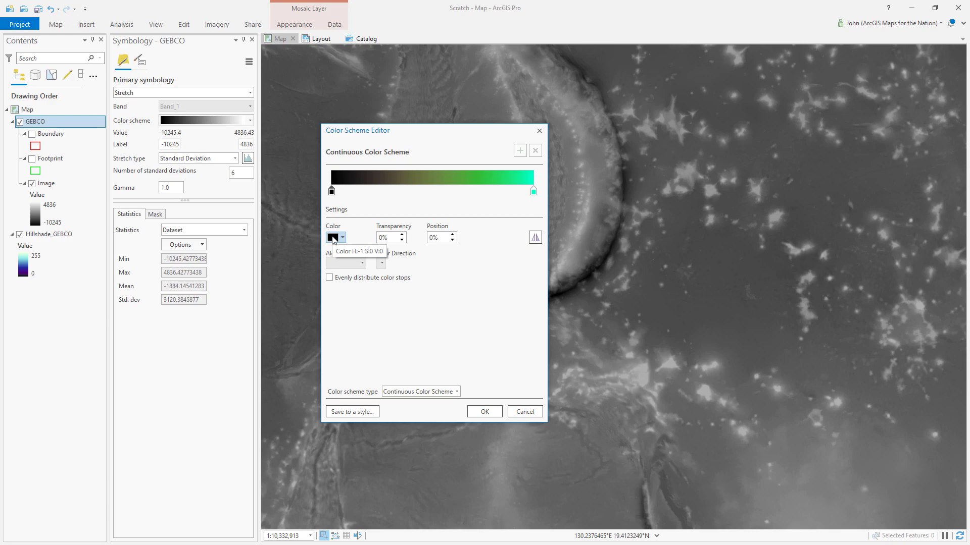
pyautogui.click(334, 239)
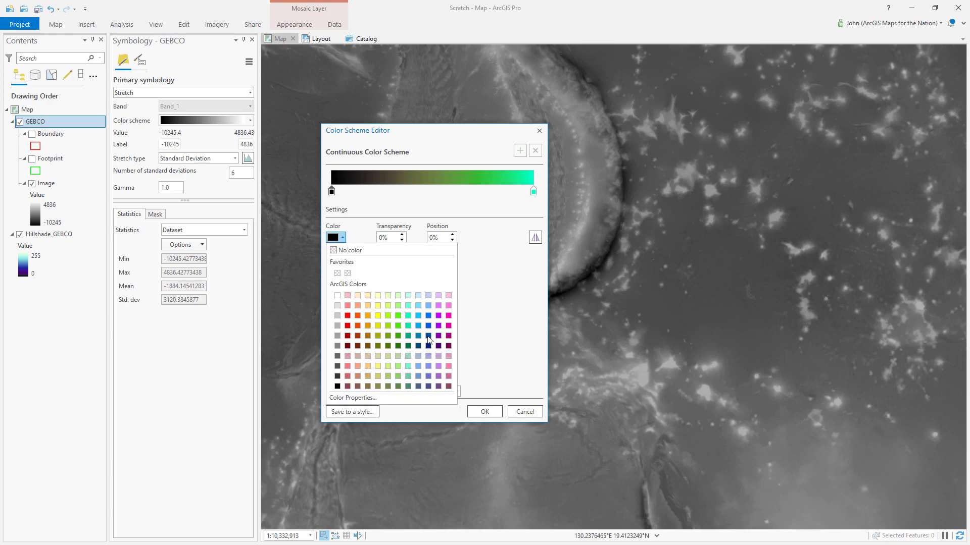
pyautogui.click(438, 346)
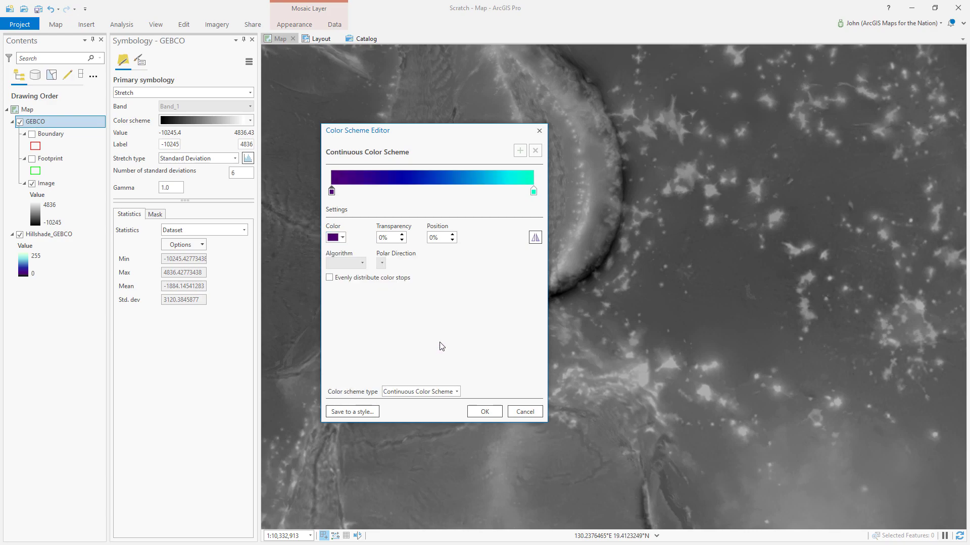
pyautogui.click(533, 192)
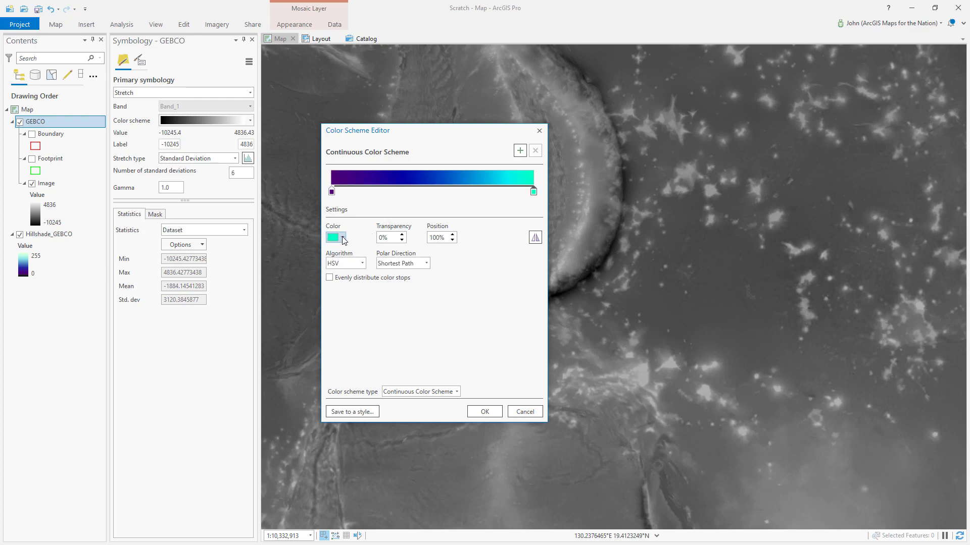
pyautogui.doubleClick(387, 237)
pyautogui.write('100')
pyautogui.press('Tab')
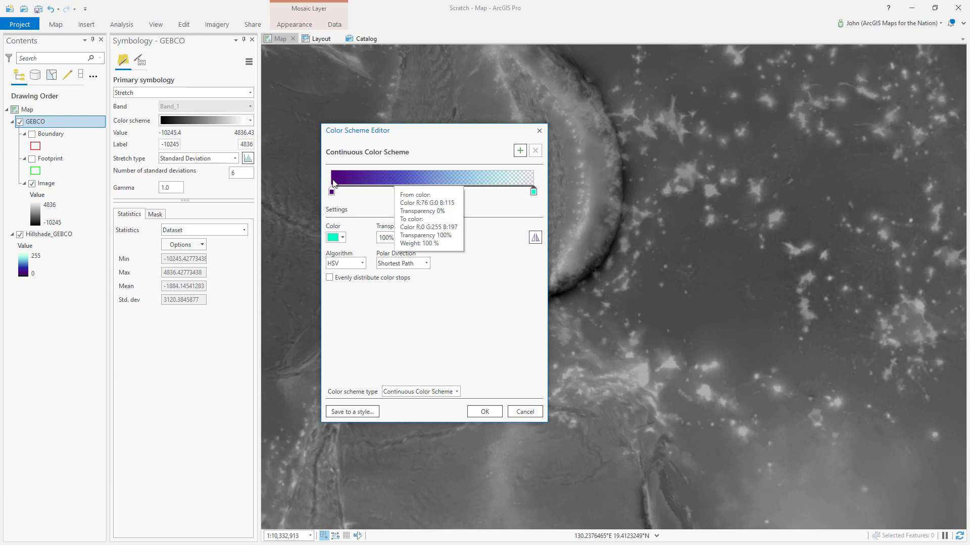
pyautogui.click(485, 413)
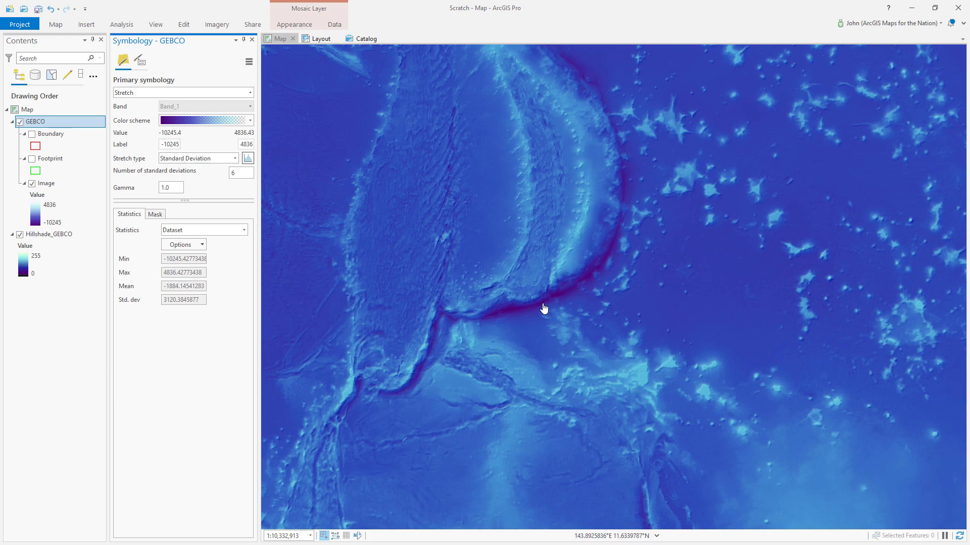
# Step: Give the dark end 3 transparency and slide the transparent end stop to about 75%
pyautogui.click(249, 120)
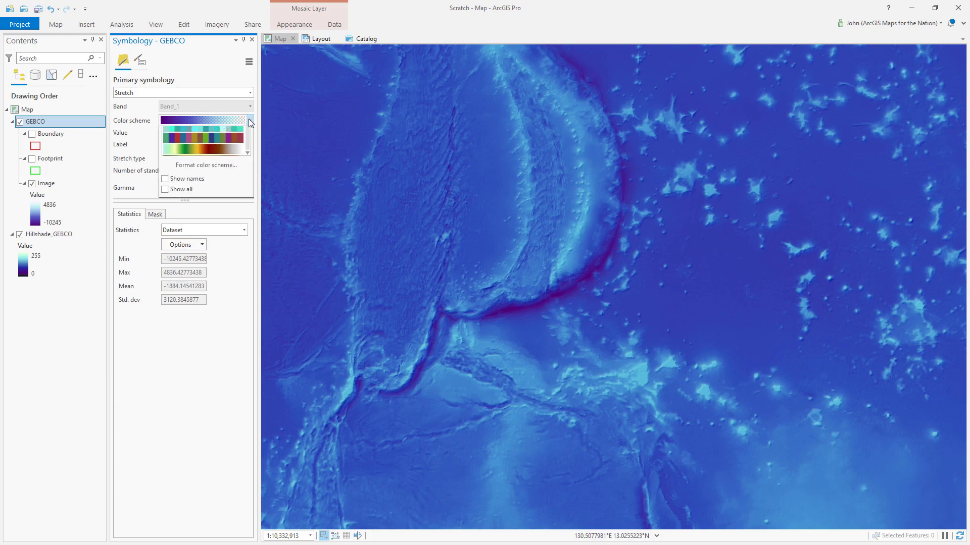
pyautogui.click(209, 416)
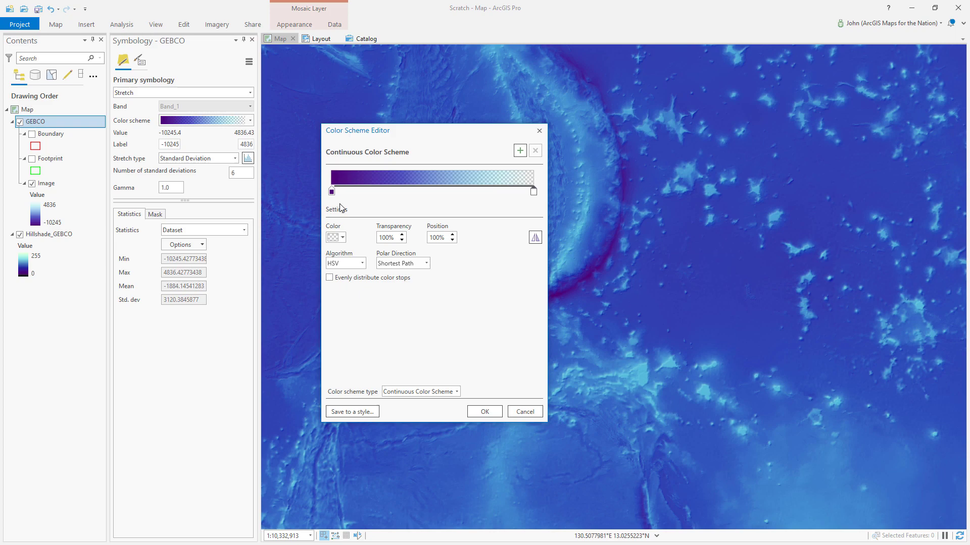
pyautogui.click(332, 191)
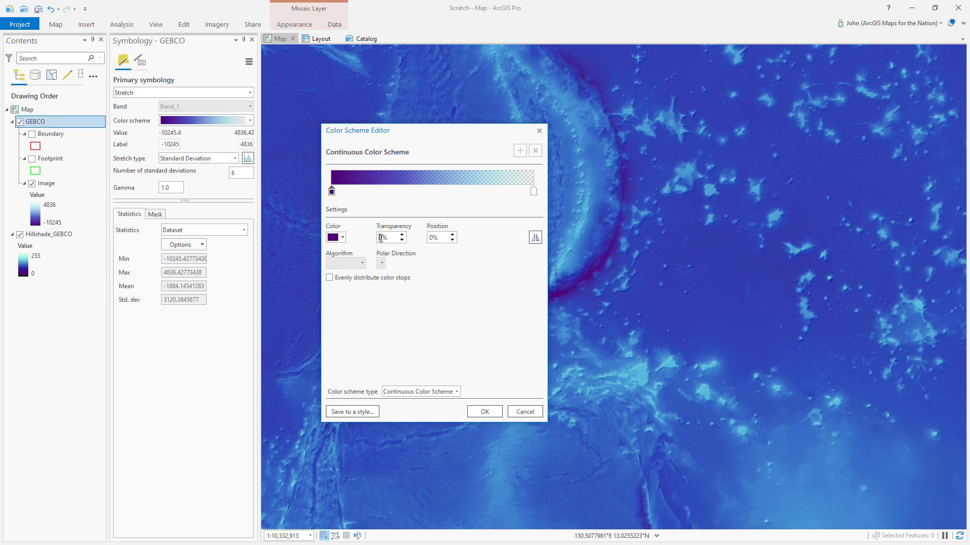
pyautogui.write('3')
pyautogui.press('Tab')
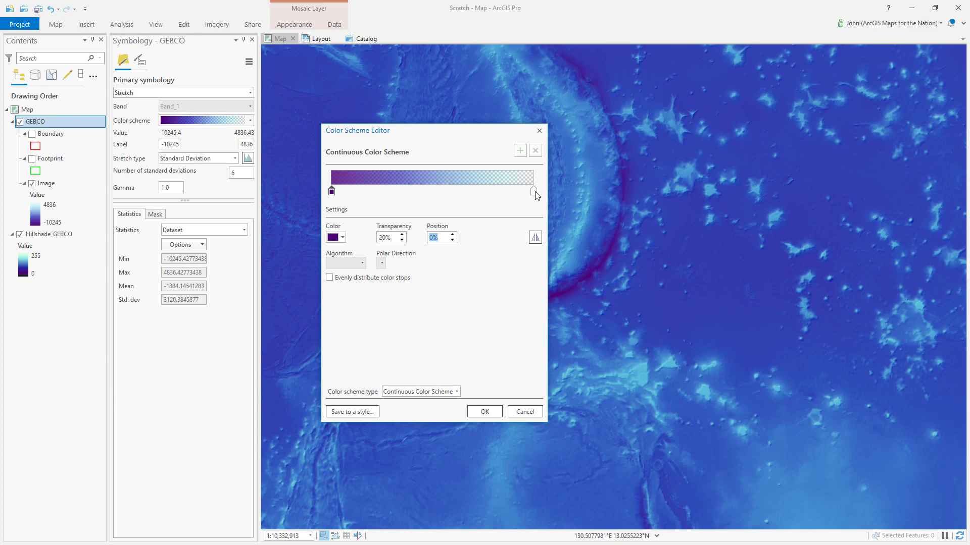
pyautogui.moveTo(536, 195); pyautogui.dragTo(486, 195)
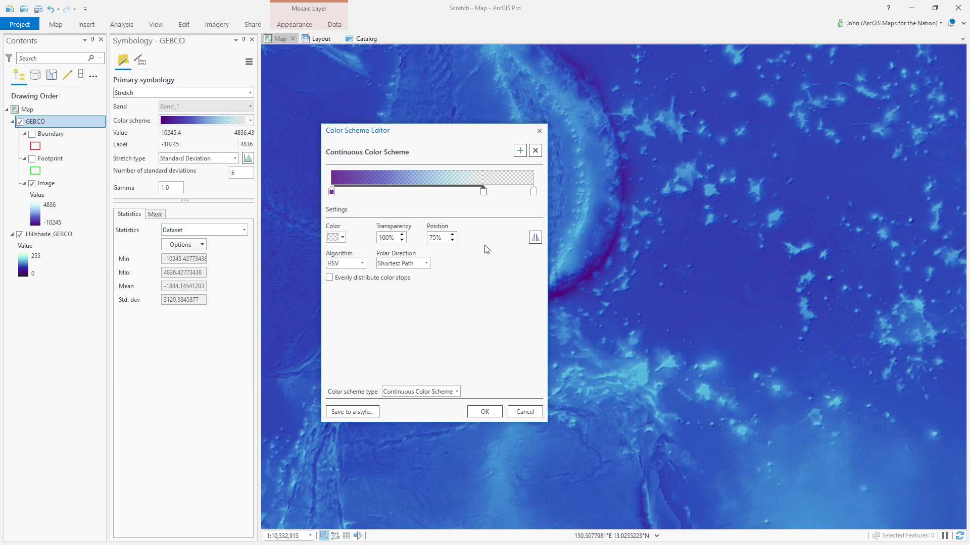
pyautogui.click(485, 412)
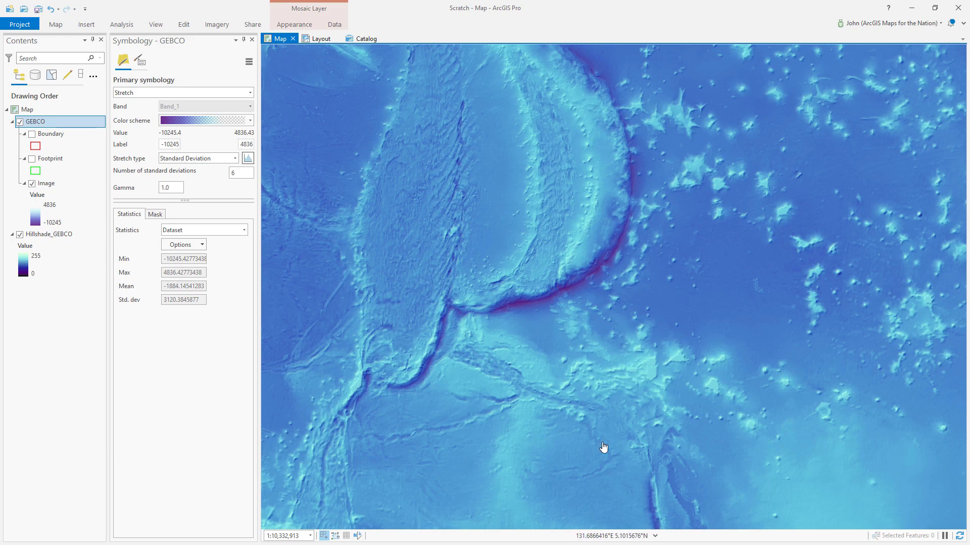
# Step: Export the ArcGIS Pro map as Challenger.jpg, 1080 pixels high (1920×1080)
pyautogui.click(250, 26)
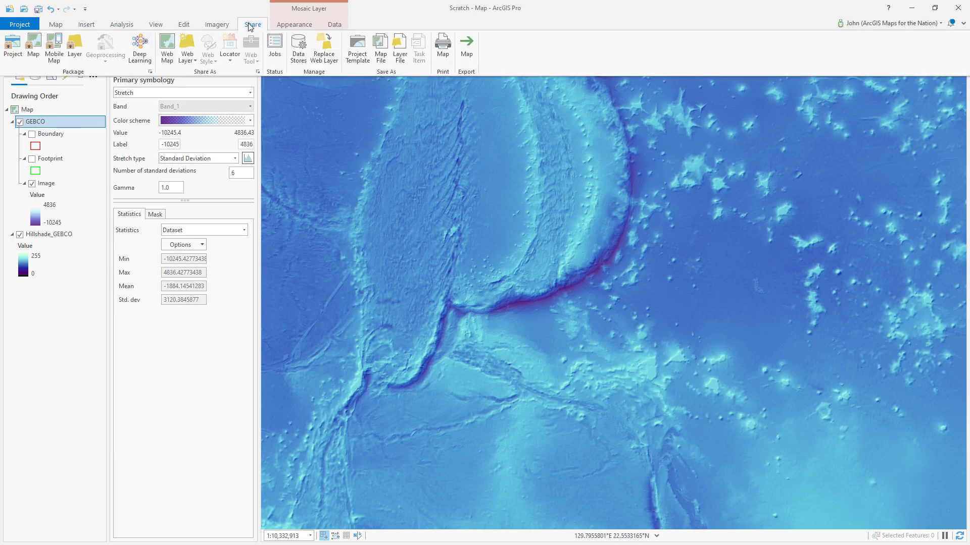
pyautogui.click(468, 50)
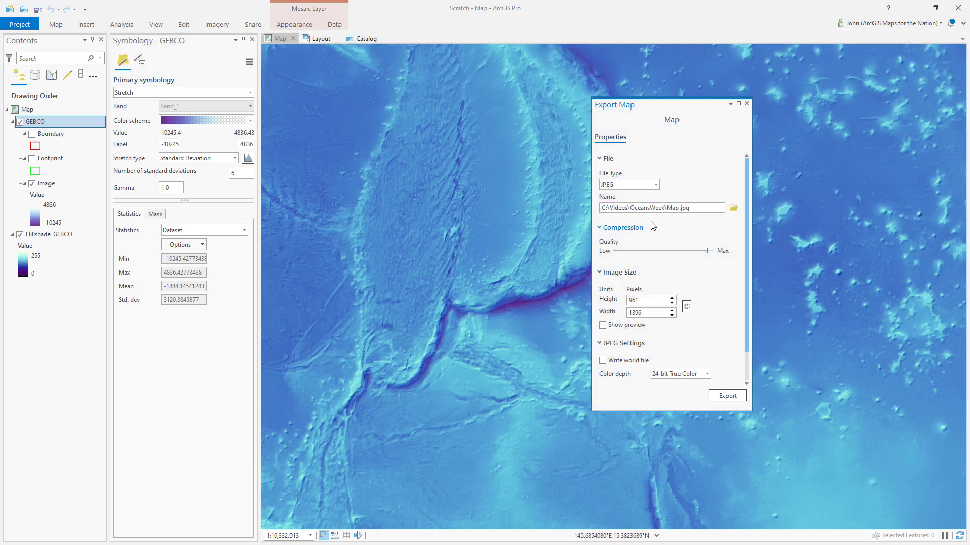
pyautogui.doubleClick(673, 208)
pyautogui.write('Challenger')
pyautogui.doubleClick(650, 300)
pyautogui.write('1080')
pyautogui.press('Tab')
pyautogui.write('1')
pyautogui.click(726, 396)
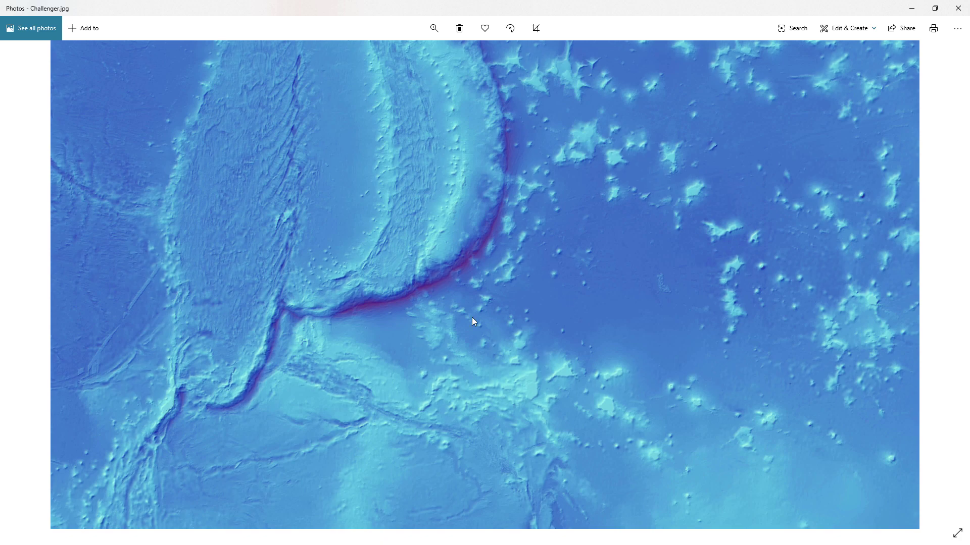
# Step: Show the exported Challenger image in Photos at its actual pixel size
pyautogui.rightClick(439, 296)
pyautogui.click(476, 244)
# Step: Close Photos and drag Challenger.jpg onto Photoshop to open it as a document
pyautogui.click(958, 11)
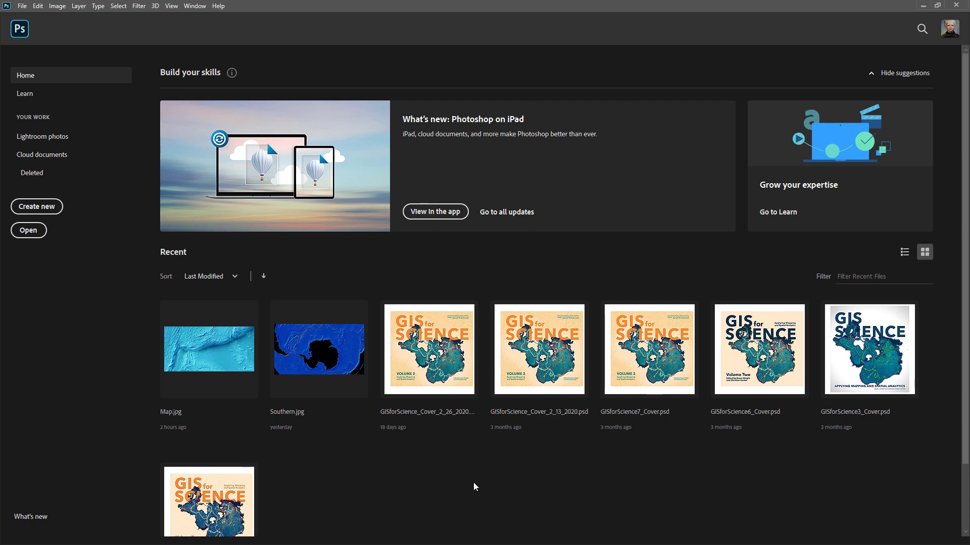
pyautogui.scroll(-1, 475, 486)
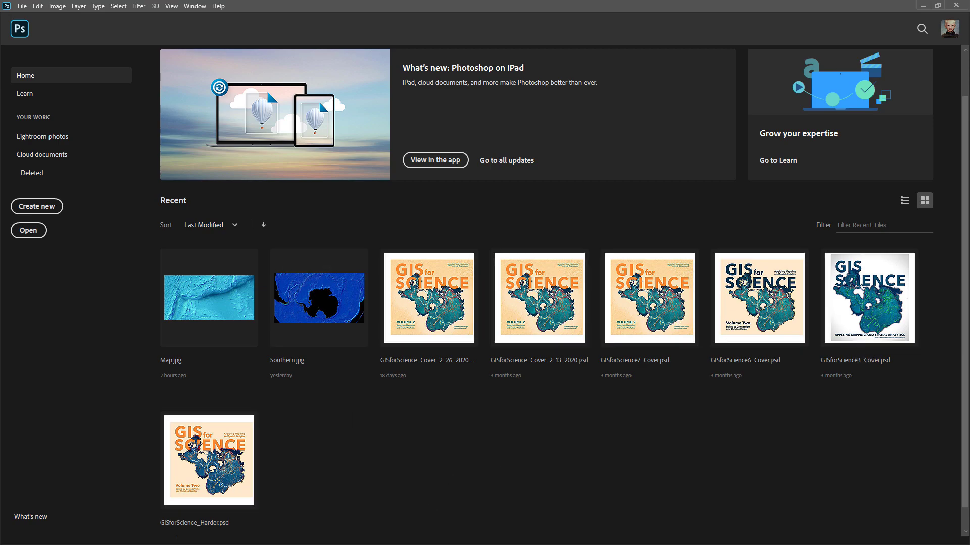
pyautogui.moveTo(332, 440); pyautogui.dragTo(473, 442)
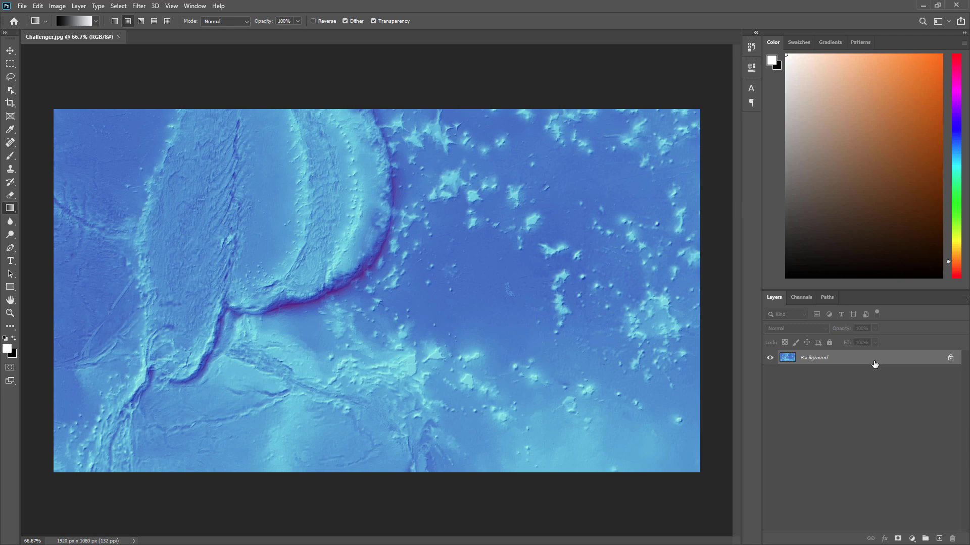
# Step: Duplicate the Background layer and give the copy Hue +27, Saturation +11, Lightness −27
pyautogui.moveTo(874, 363); pyautogui.dragTo(939, 539)
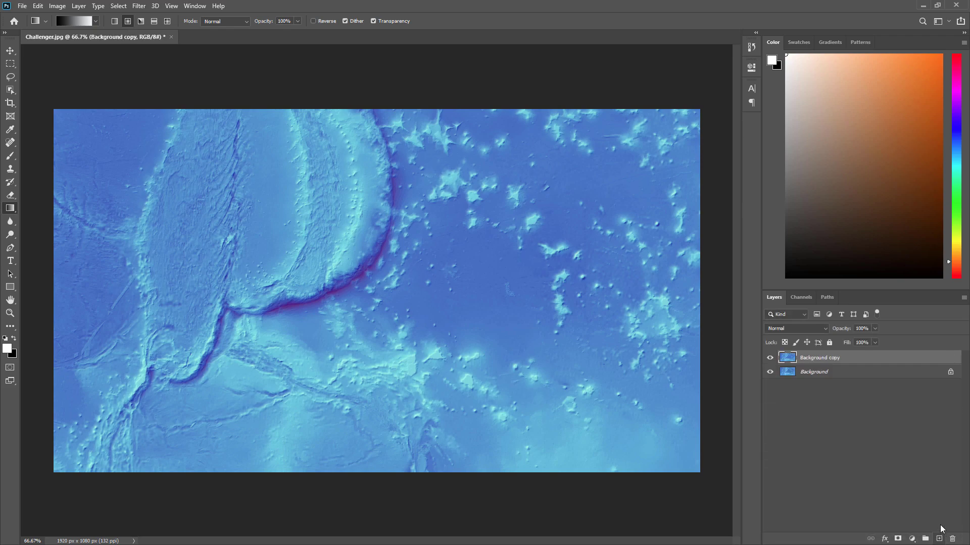
pyautogui.click(58, 7)
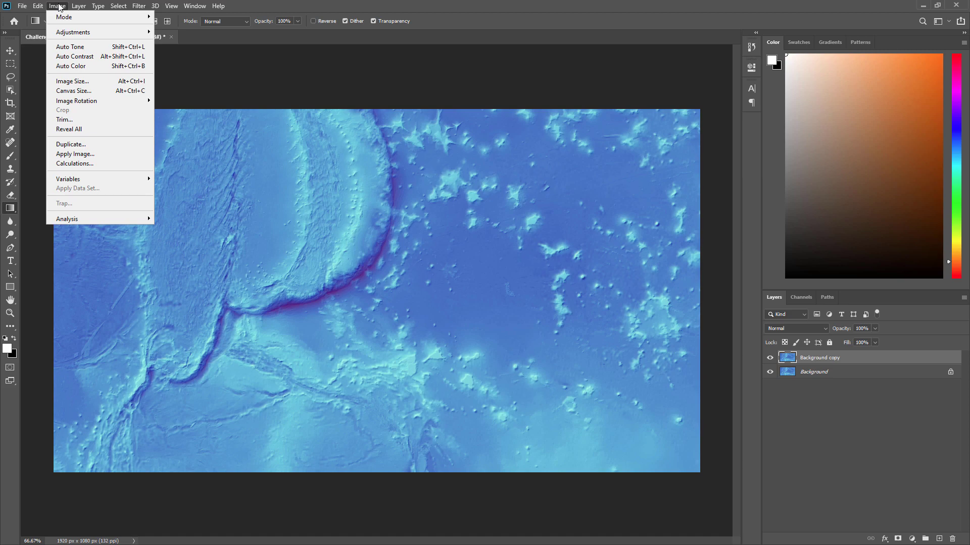
pyautogui.moveTo(65, 35)
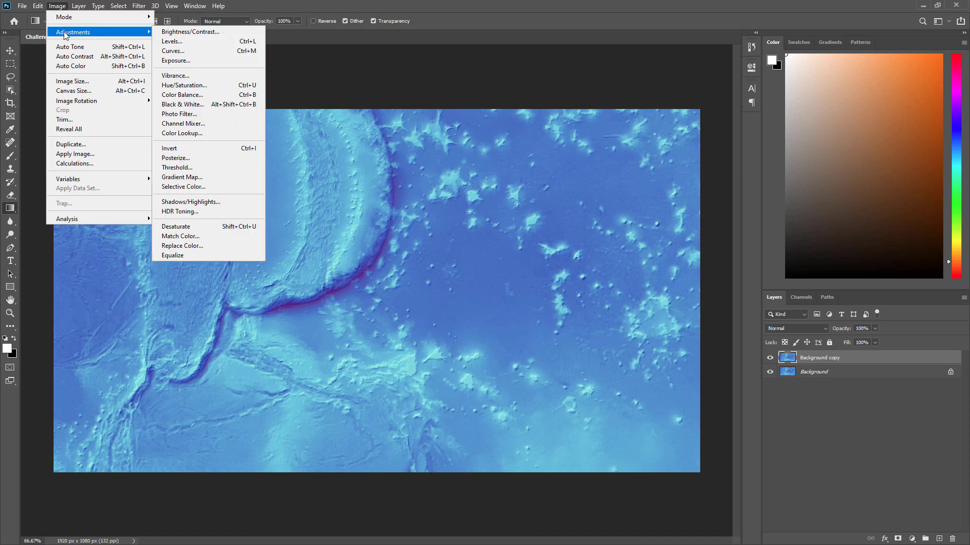
pyautogui.click(185, 85)
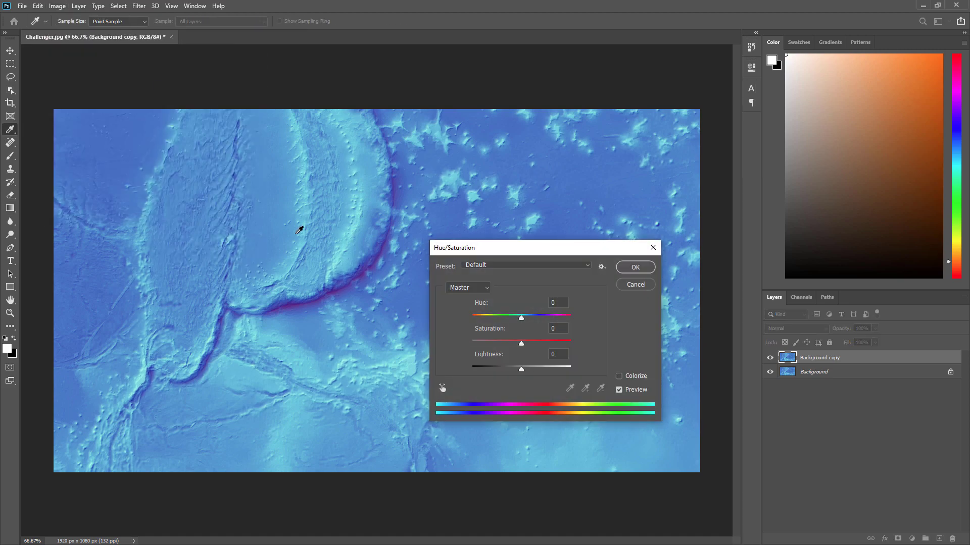
pyautogui.click(522, 318)
pyautogui.moveTo(523, 319); pyautogui.dragTo(527, 341)
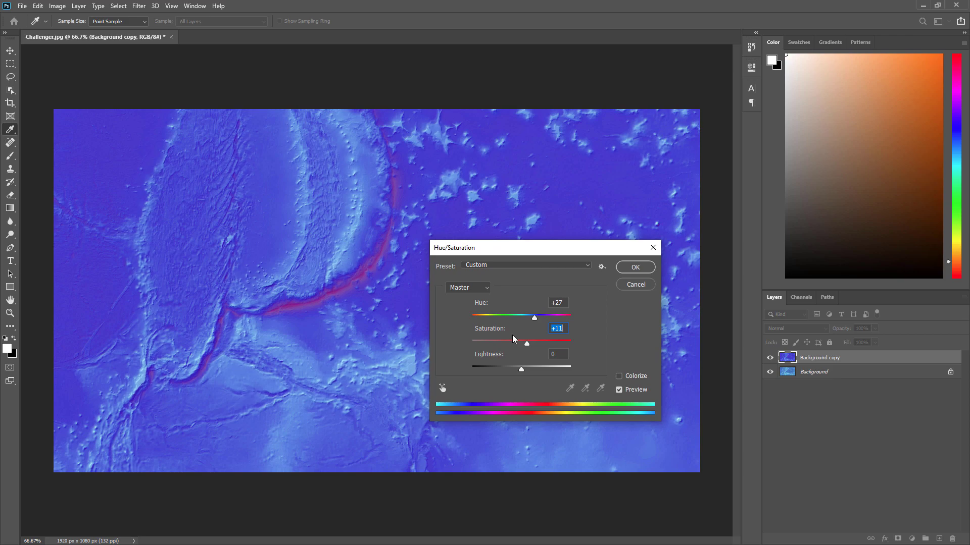
pyautogui.moveTo(521, 370); pyautogui.dragTo(508, 372)
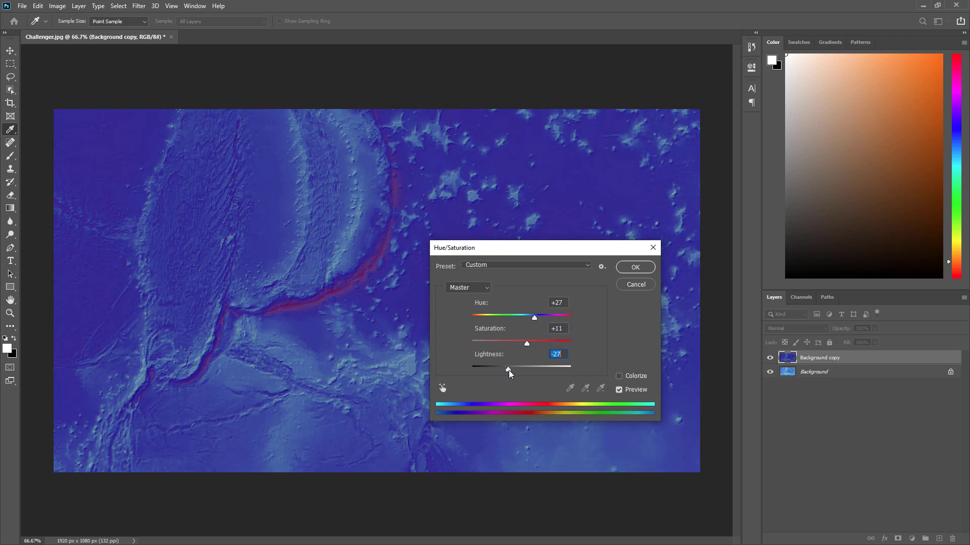
pyautogui.click(638, 273)
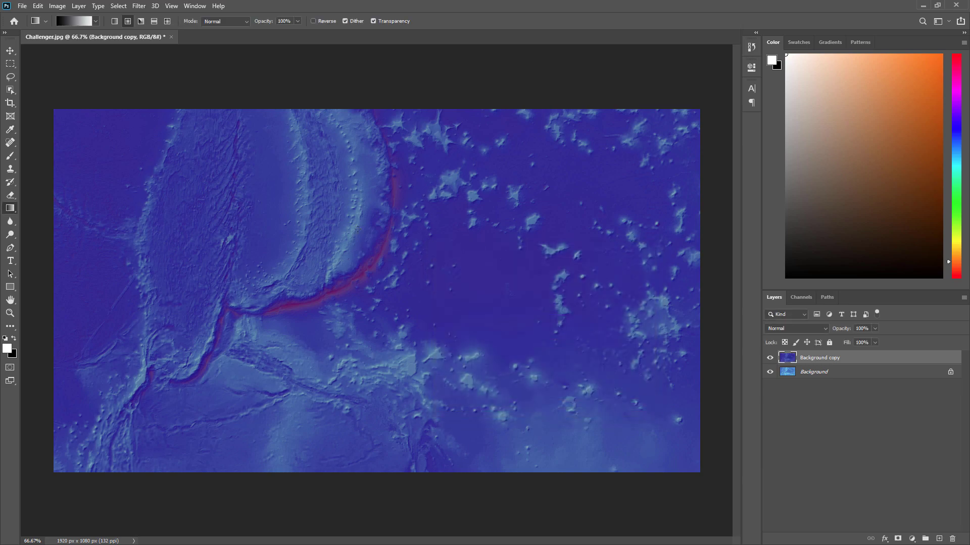
# Step: Apply a Gaussian Blur with a 7.0-pixel radius to the Background copy layer
pyautogui.click(139, 7)
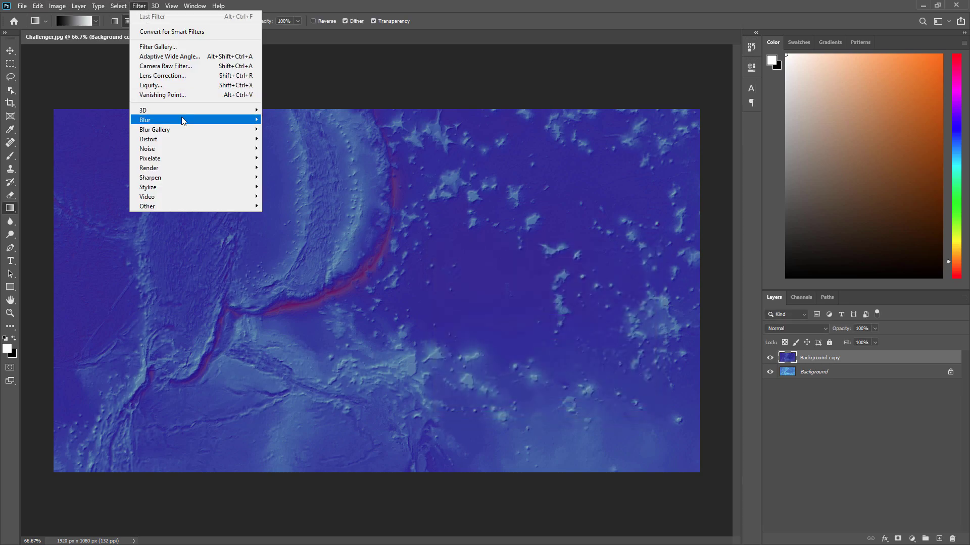
pyautogui.moveTo(181, 124)
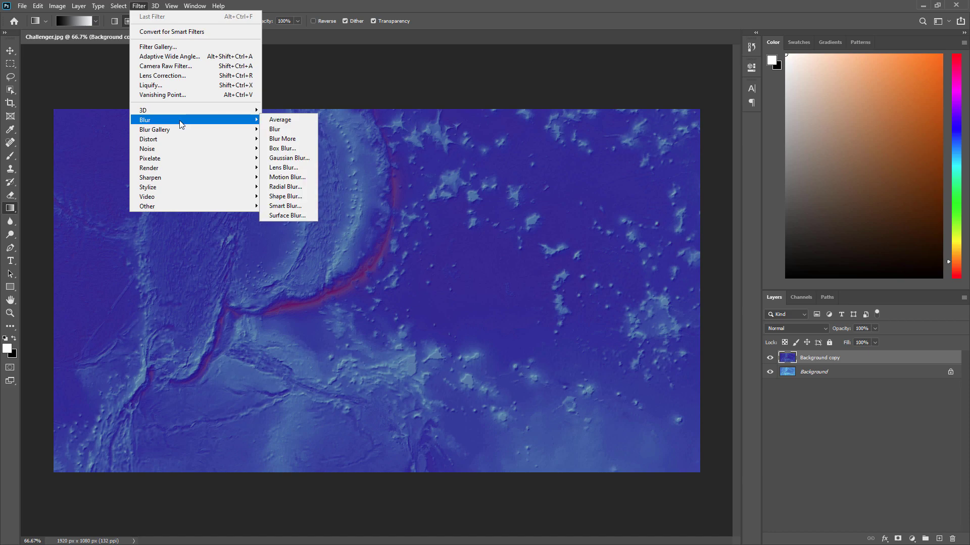
pyautogui.click(284, 158)
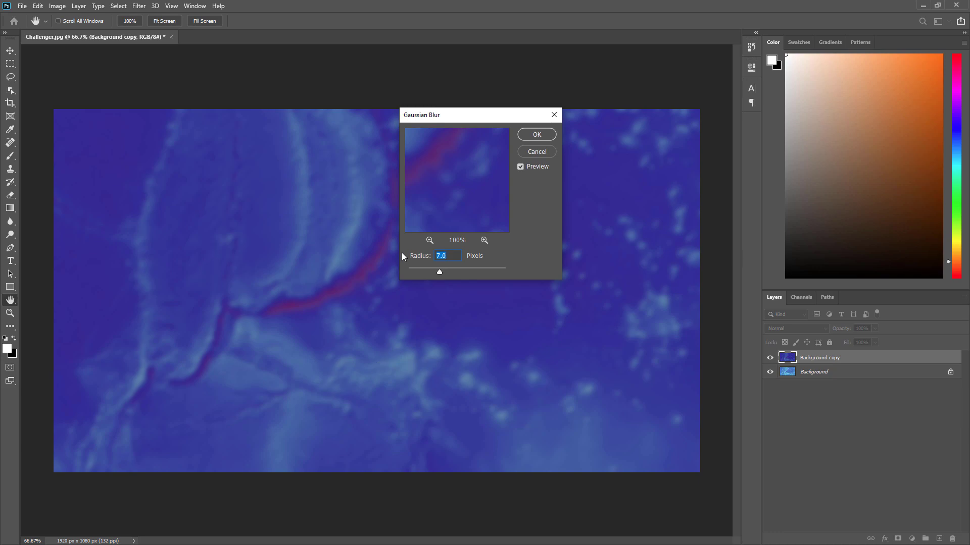
pyautogui.click(538, 135)
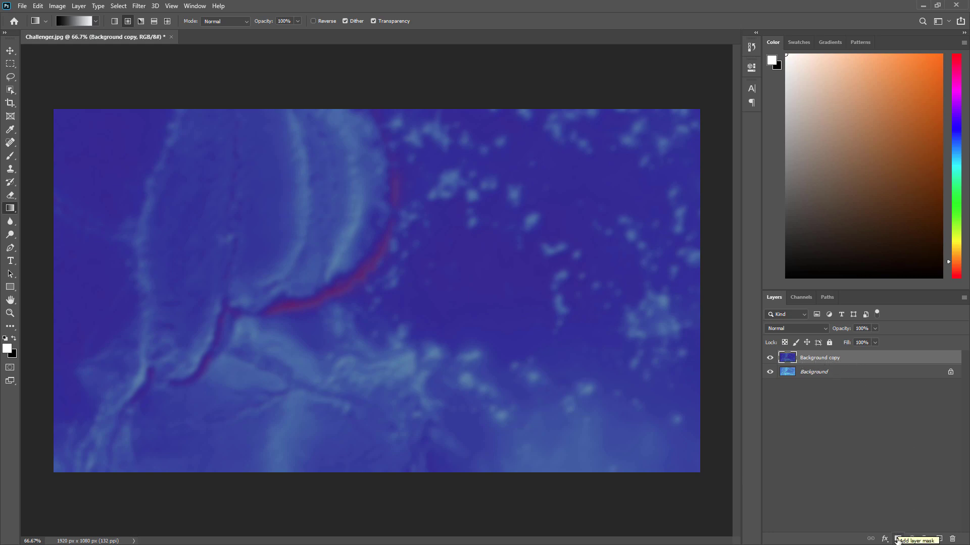
# Step: Add a layer mask to Background copy and paint gradients inward from the edges to reveal the centre
pyautogui.click(898, 539)
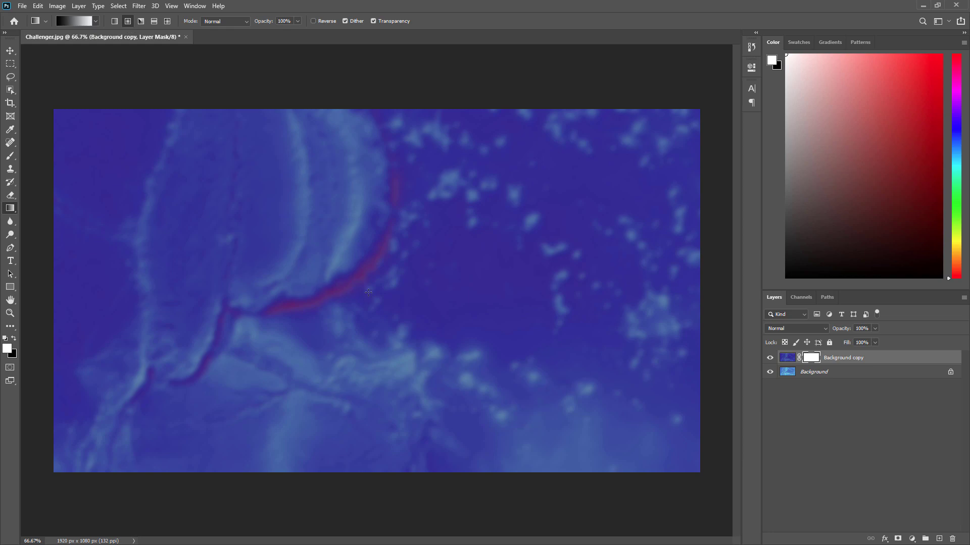
pyautogui.moveTo(369, 292); pyautogui.dragTo(695, 297)
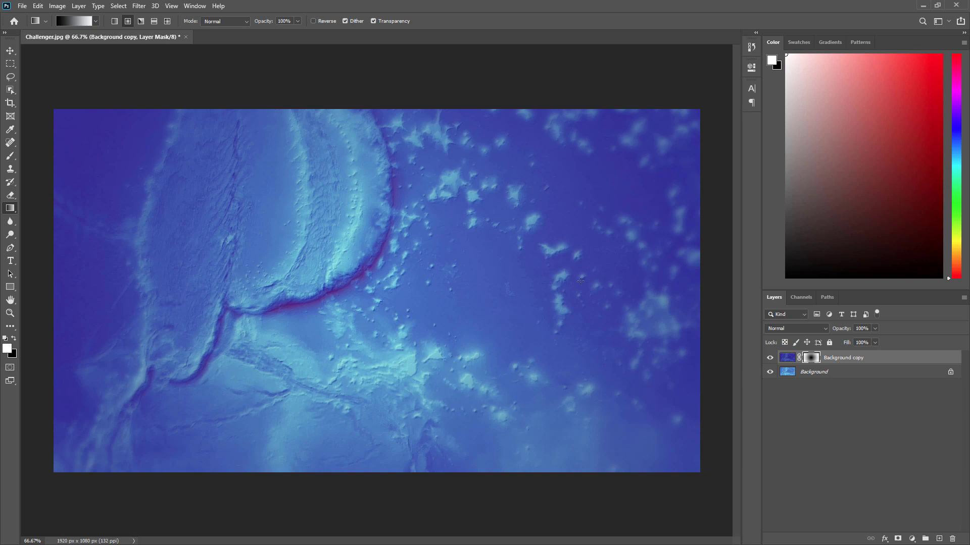
pyautogui.moveTo(647, 146); pyautogui.dragTo(422, 387)
pyautogui.moveTo(535, 237); pyautogui.dragTo(255, 430)
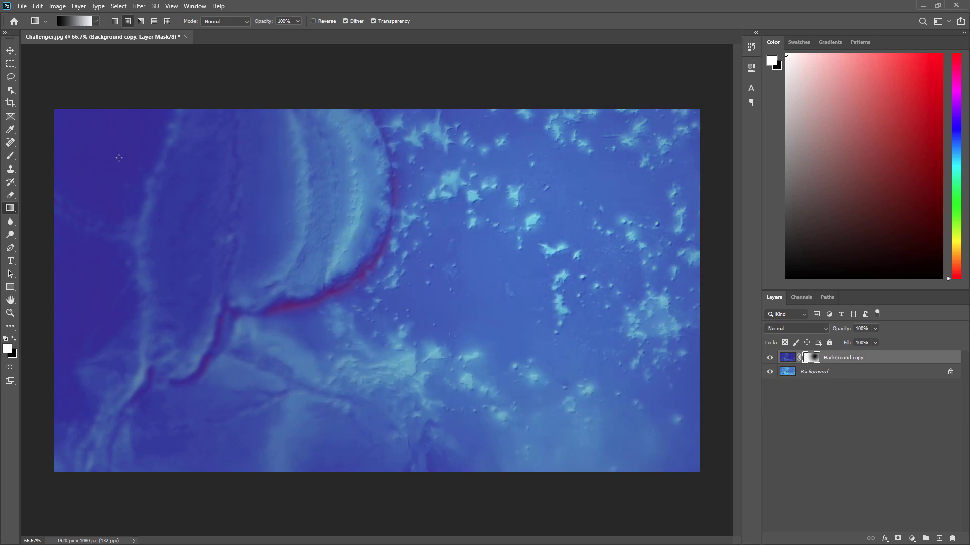
pyautogui.moveTo(119, 158); pyautogui.dragTo(418, 323)
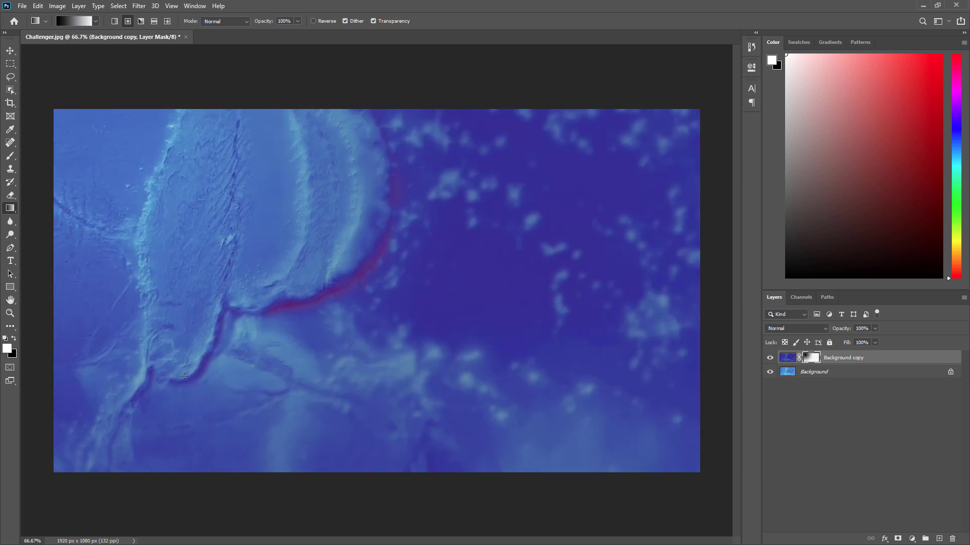
pyautogui.moveTo(174, 389); pyautogui.dragTo(401, 249)
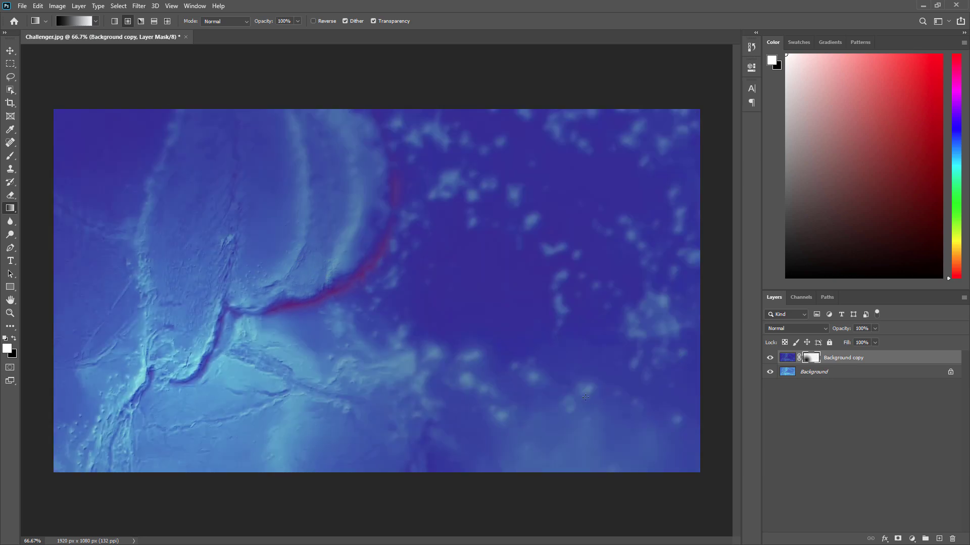
pyautogui.moveTo(585, 397); pyautogui.dragTo(692, 293)
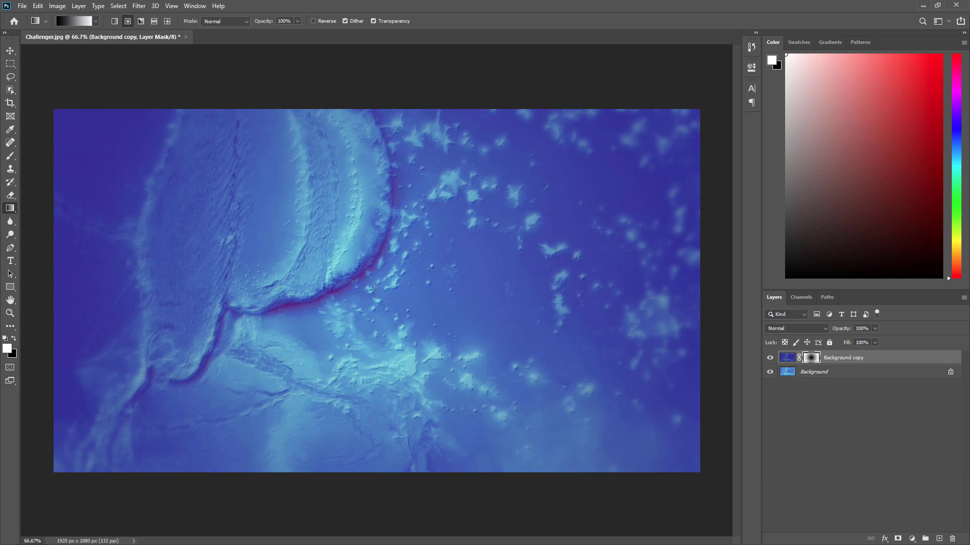
# Step: Select the Background layer and toggle Background copy's visibility to compare with the original
pyautogui.click(813, 373)
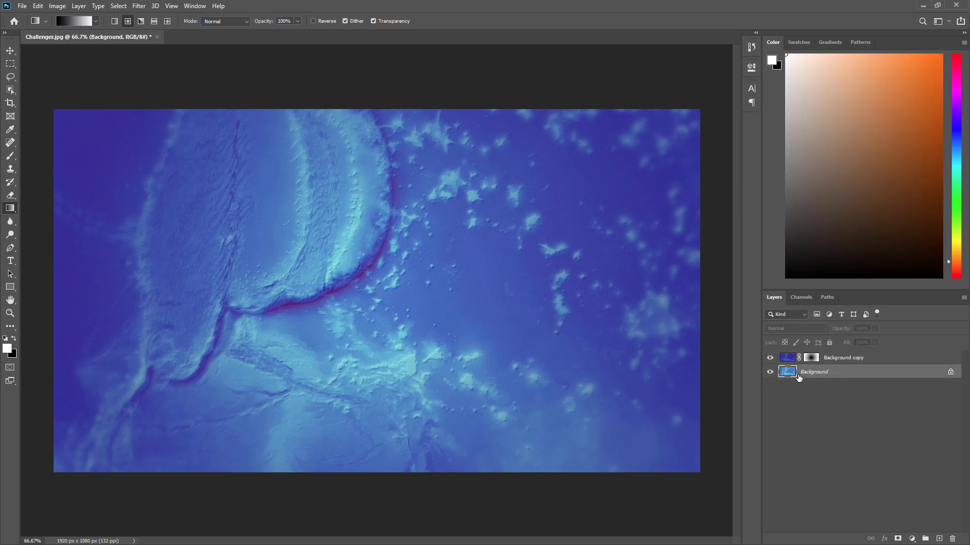
pyautogui.click(770, 358)
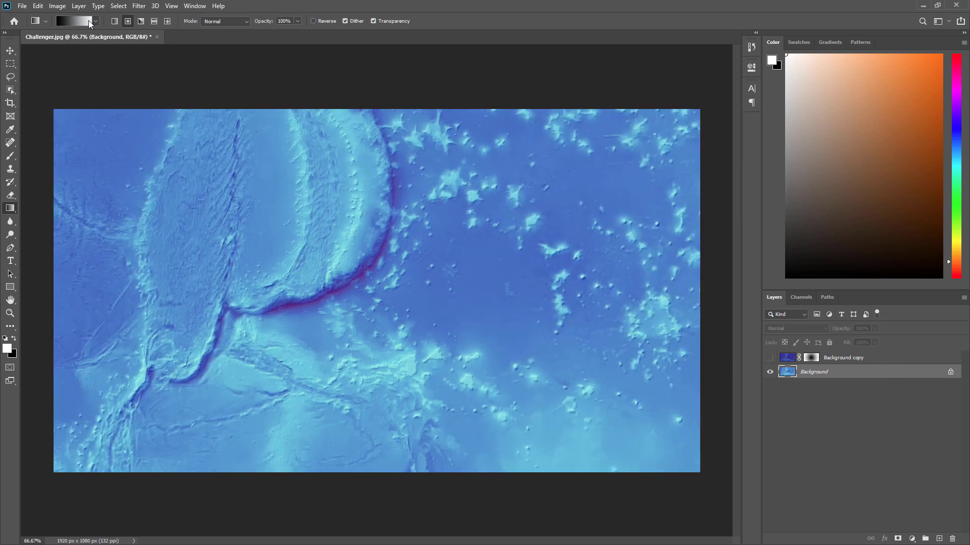
pyautogui.click(769, 357)
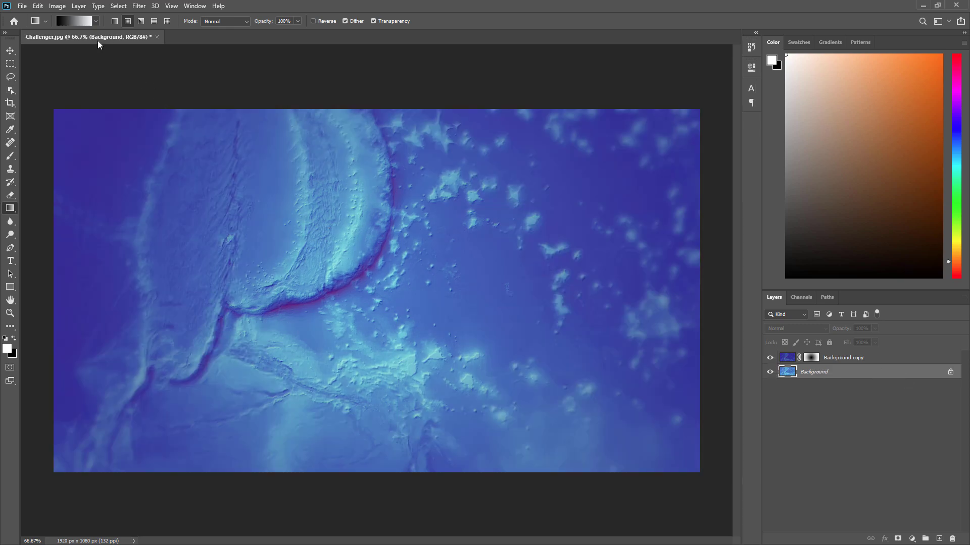
# Step: Raise the Background layer's contrast to 56 with Brightness/Contrast, then reselect Background copy
pyautogui.click(58, 7)
pyautogui.moveTo(71, 34)
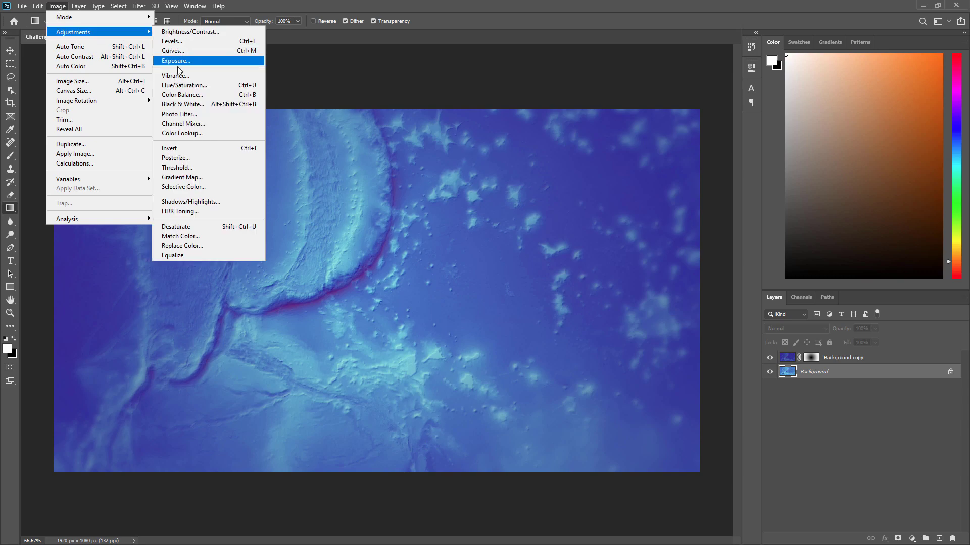
pyautogui.click(183, 32)
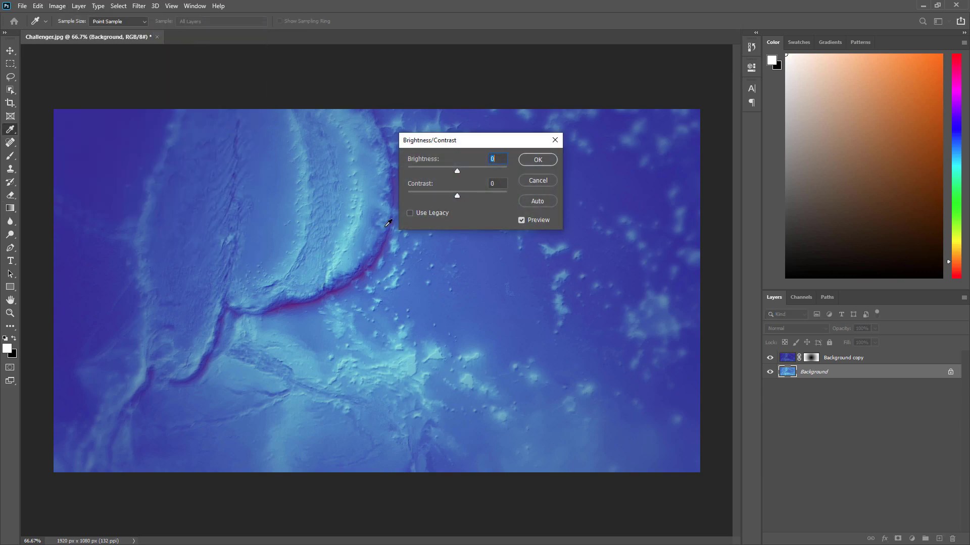
pyautogui.moveTo(466, 149); pyautogui.dragTo(467, 185)
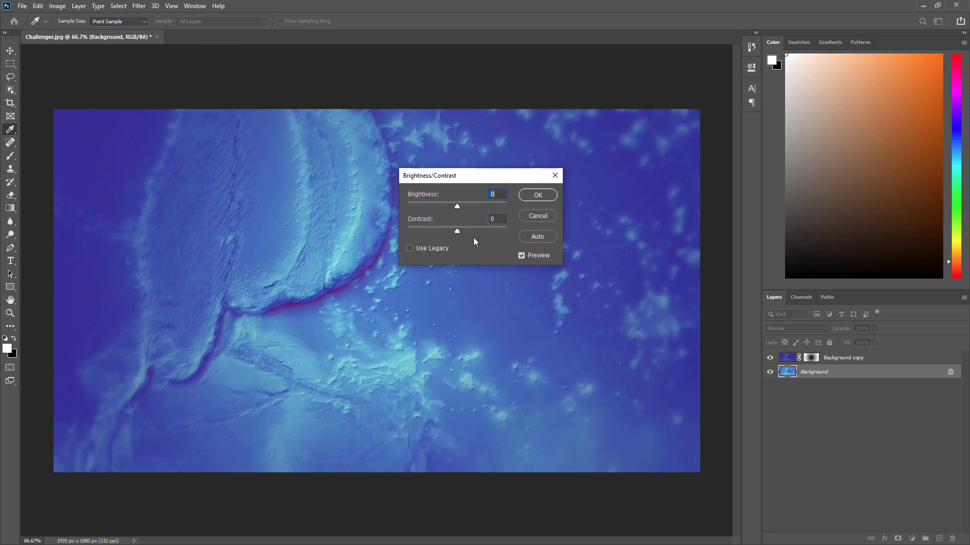
pyautogui.moveTo(456, 231); pyautogui.dragTo(458, 230)
pyautogui.moveTo(485, 231); pyautogui.dragTo(486, 231)
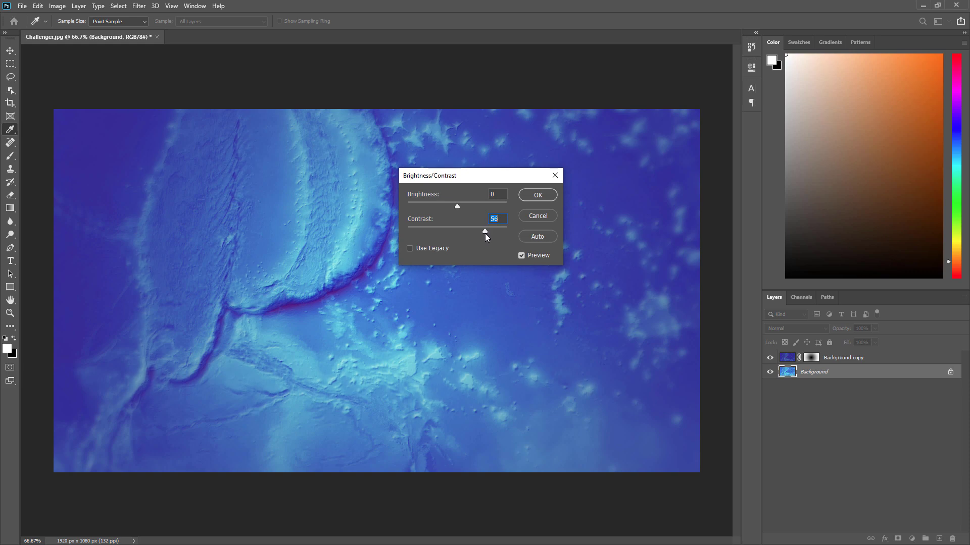
pyautogui.click(537, 195)
pyautogui.press('g')
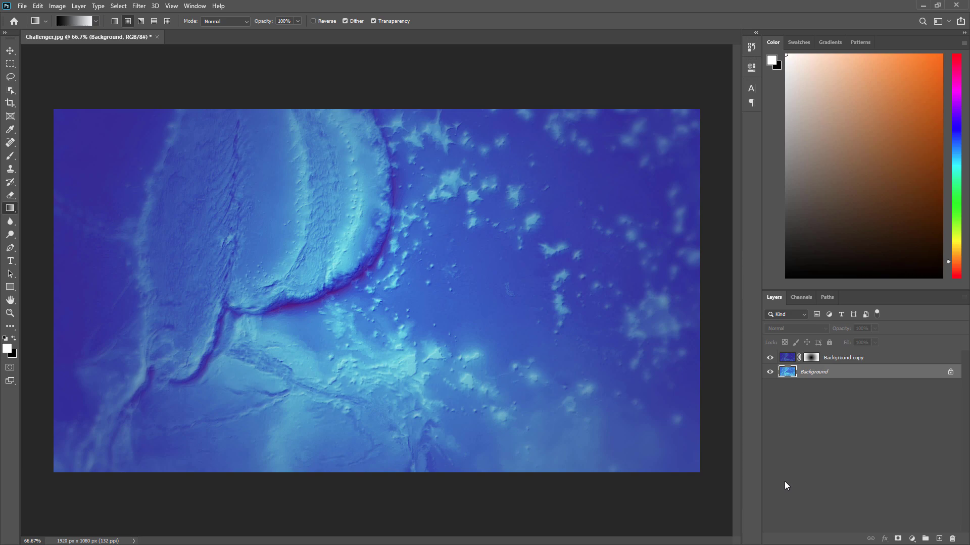
pyautogui.click(802, 408)
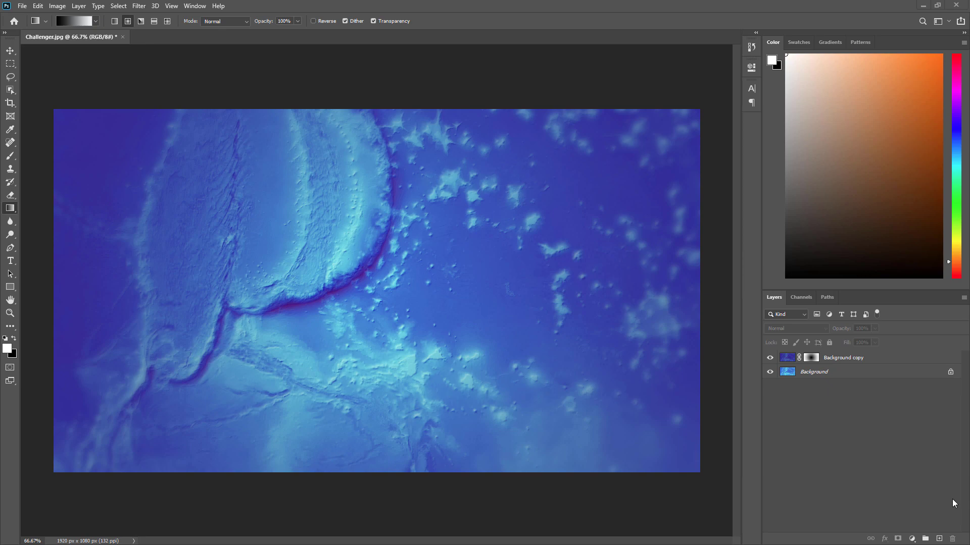
pyautogui.click(888, 359)
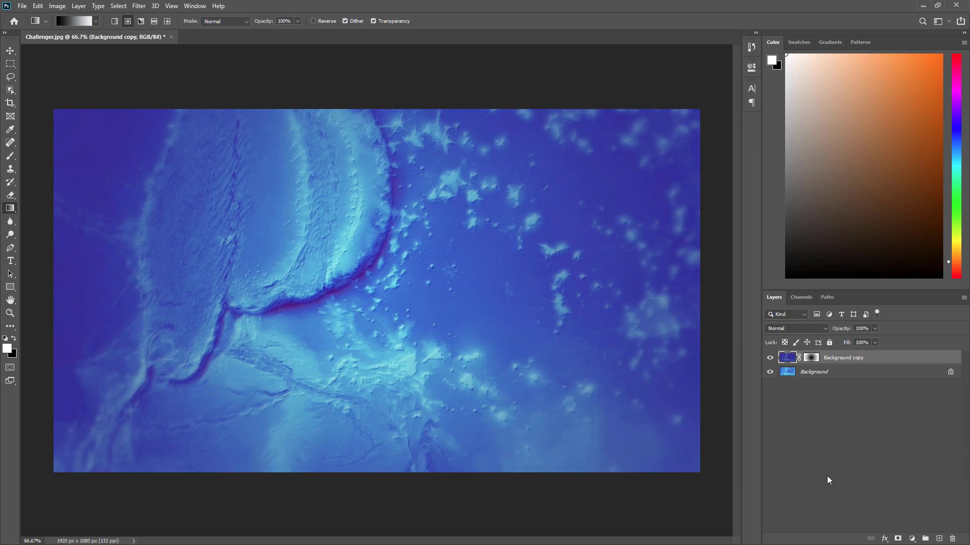
# Step: Add a Gradient fill layer with Radial style and 200% scale
pyautogui.click(912, 540)
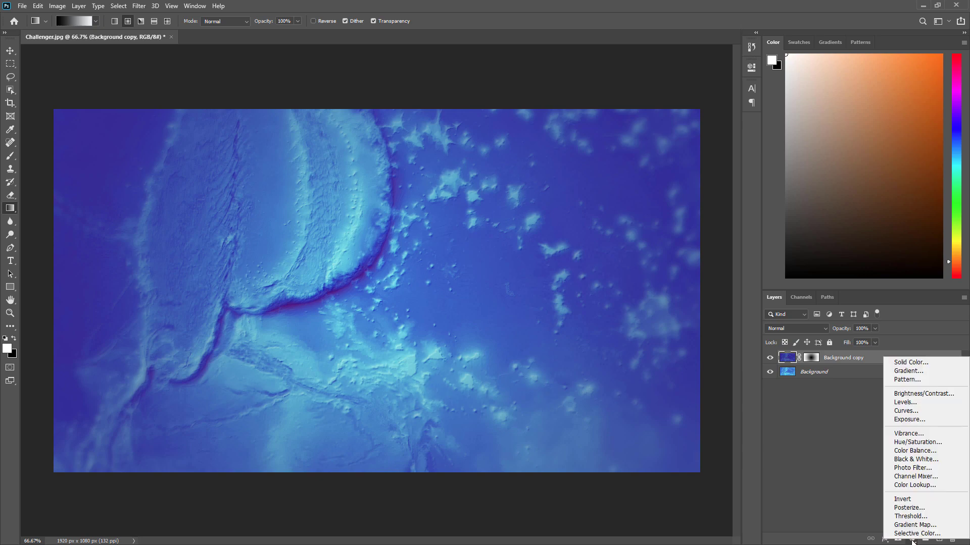
pyautogui.click(909, 372)
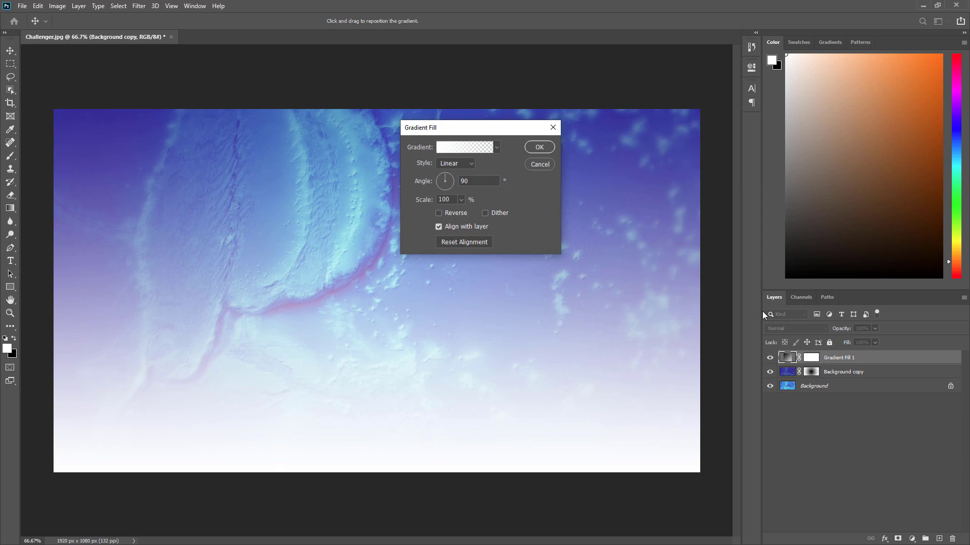
pyautogui.click(470, 163)
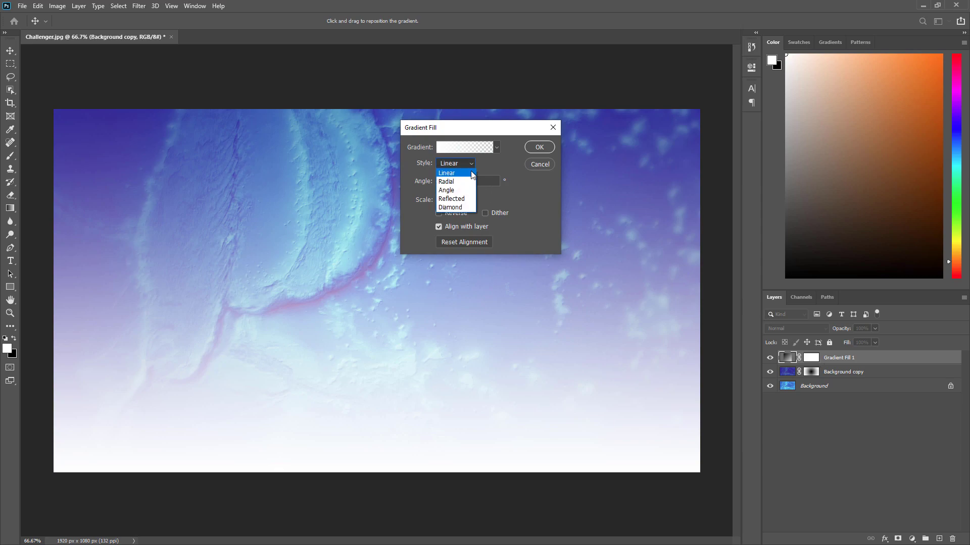
pyautogui.click(453, 182)
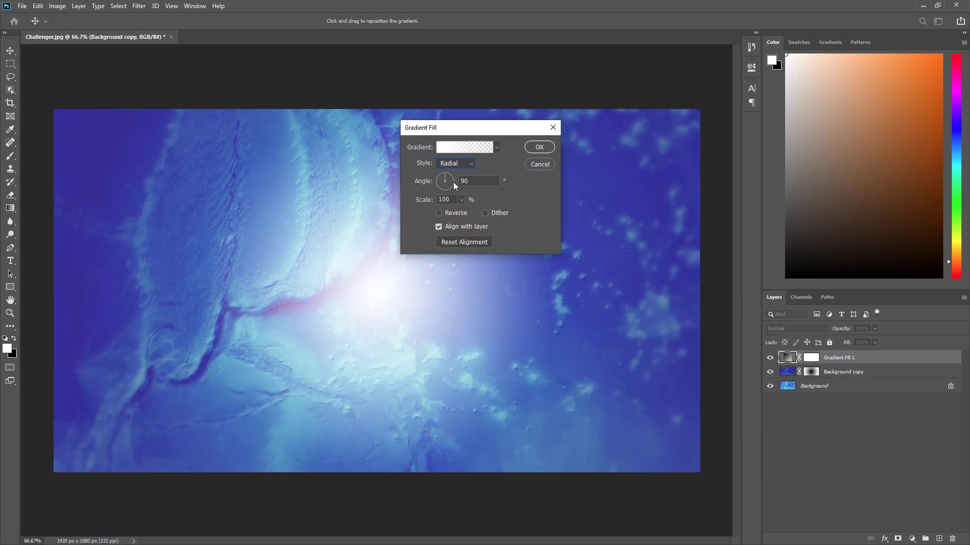
pyautogui.click(421, 201)
pyautogui.write('2')
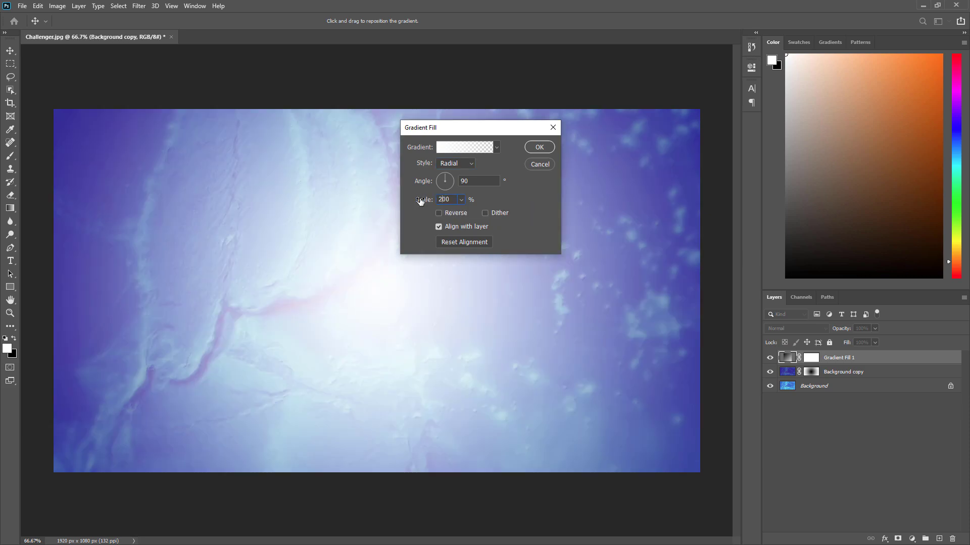
# Step: Set both colour stops of the gradient to black
pyautogui.click(453, 150)
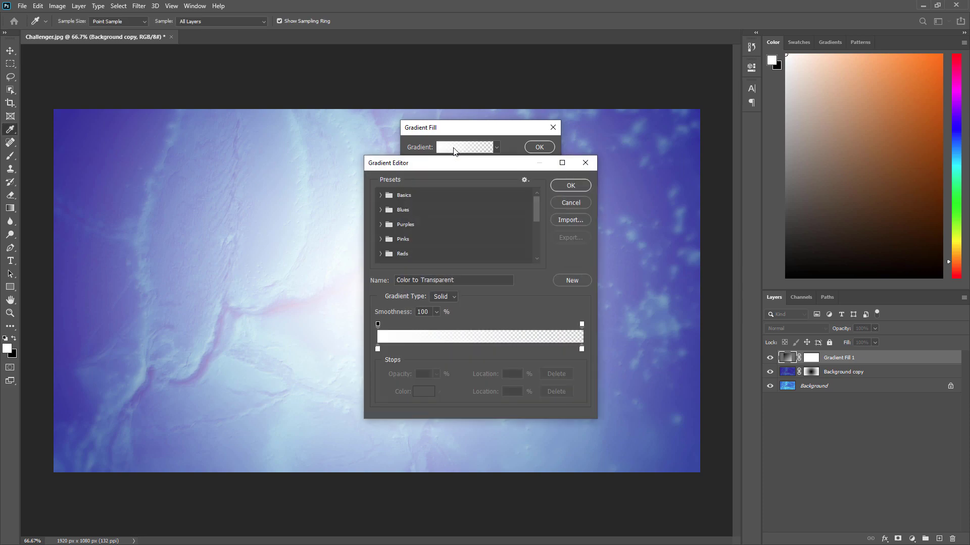
pyautogui.click(581, 348)
pyautogui.click(422, 393)
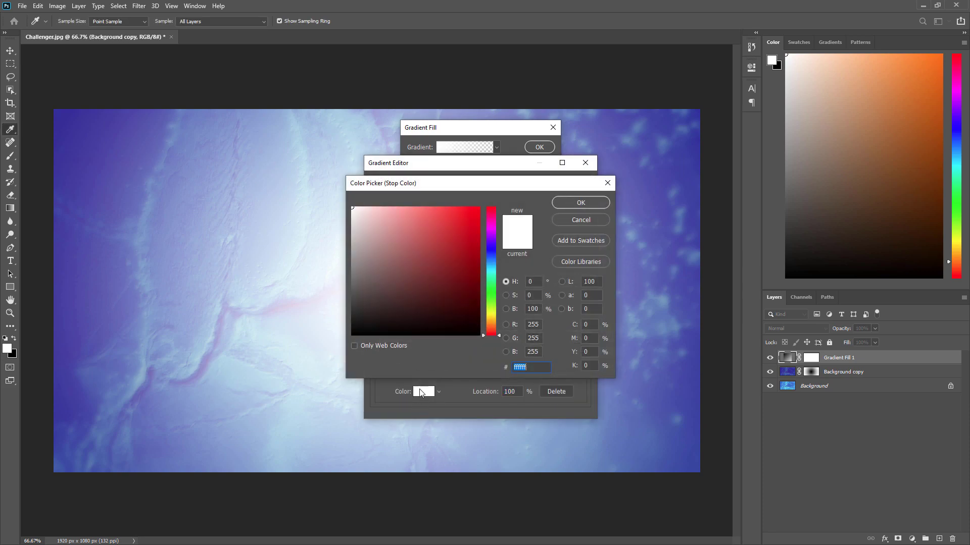
pyautogui.click(352, 335)
pyautogui.click(572, 203)
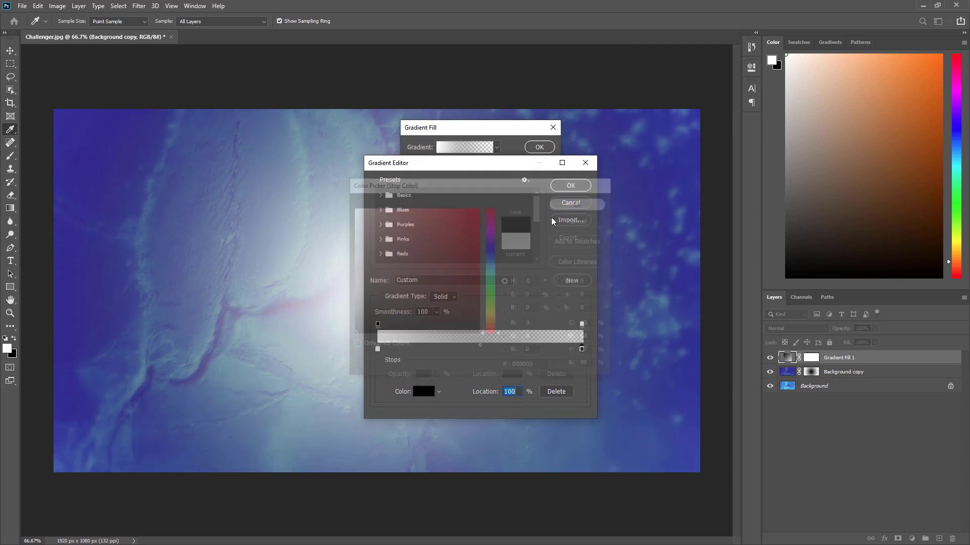
pyautogui.click(377, 349)
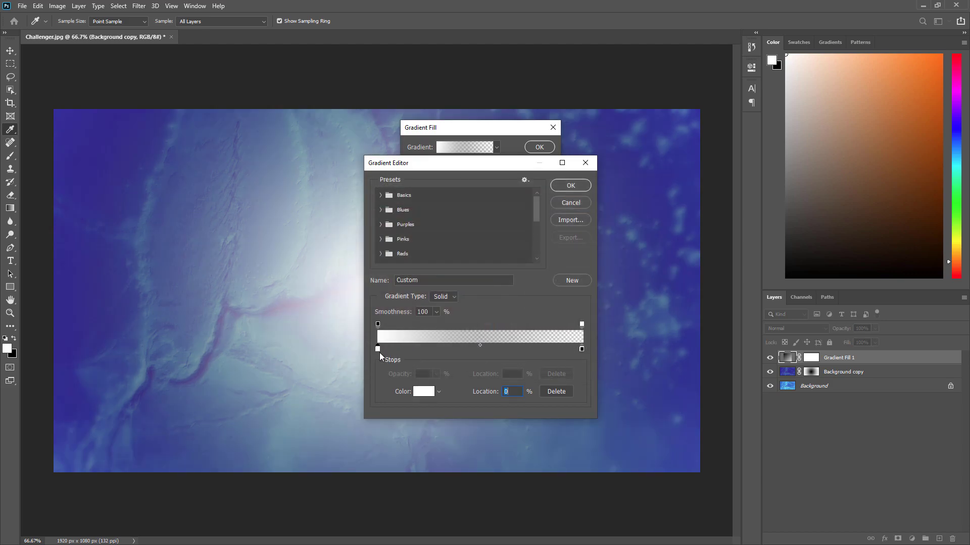
pyautogui.doubleClick(378, 350)
pyautogui.click(352, 336)
pyautogui.click(351, 337)
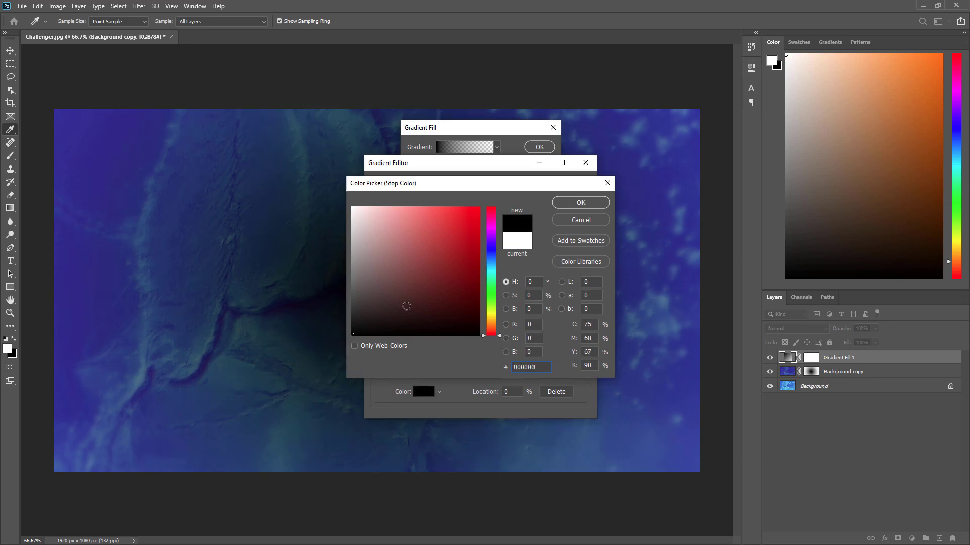
pyautogui.click(576, 205)
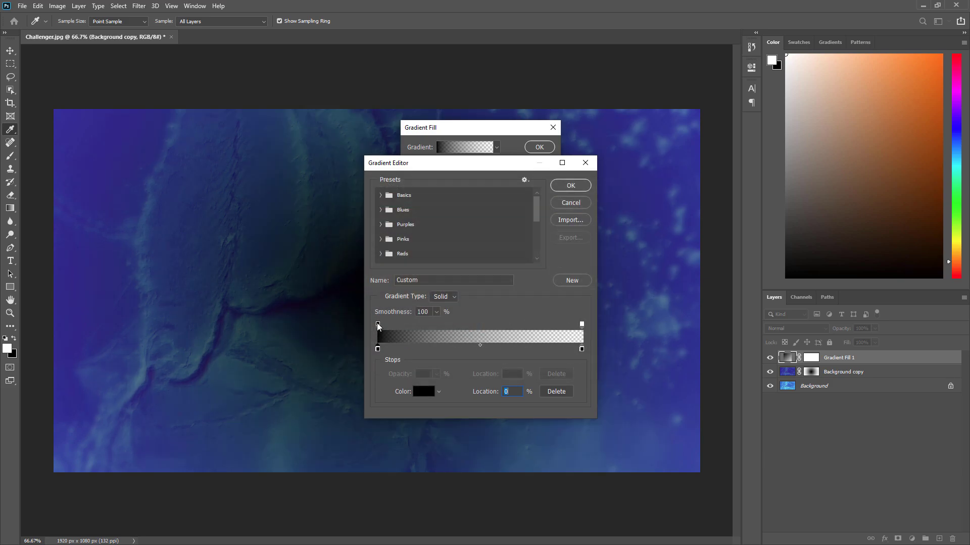
# Step: Make the gradient fade from transparent to black with midpoint 66, and apply the fill layer
pyautogui.moveTo(378, 324)
pyautogui.mouseDown()
pyautogui.moveTo(573, 322)
pyautogui.moveTo(377, 324)
pyautogui.mouseUp()
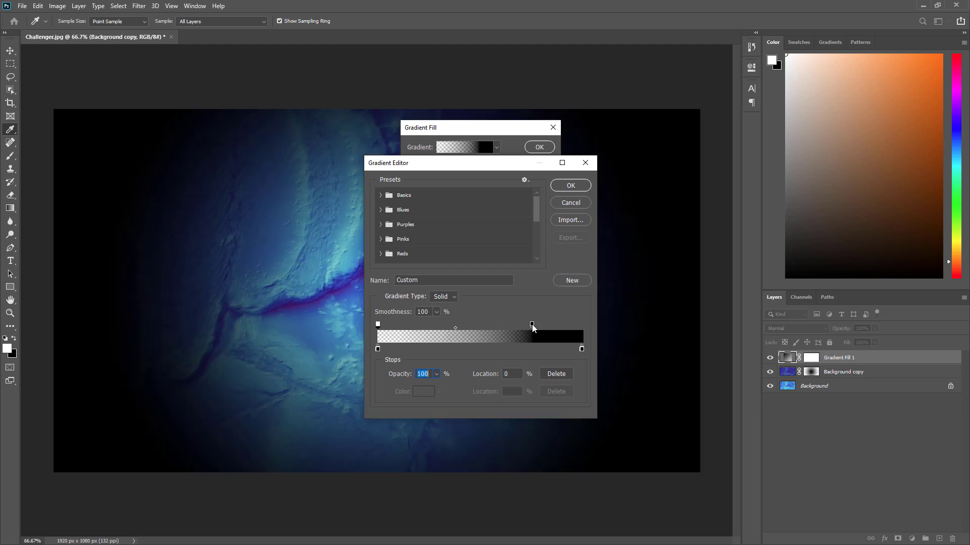
pyautogui.moveTo(532, 324); pyautogui.dragTo(599, 323)
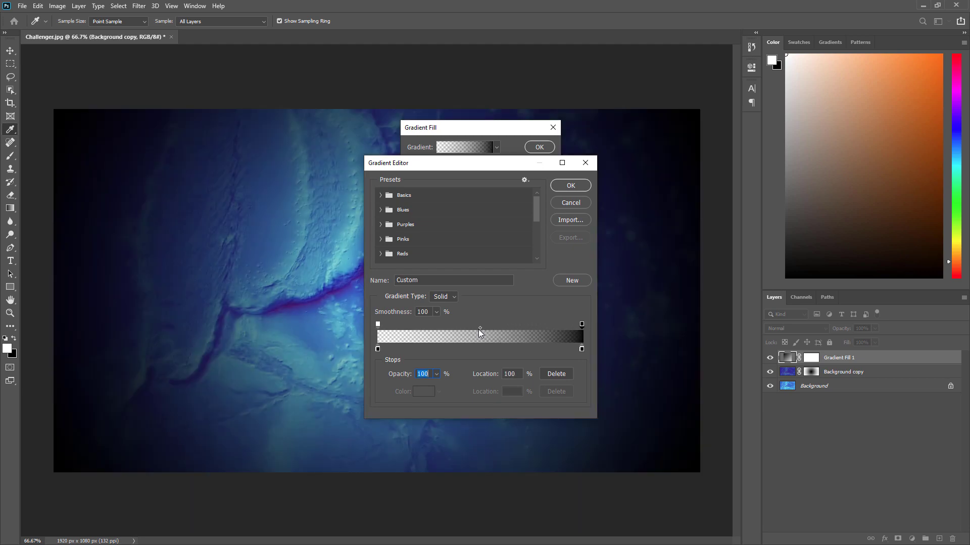
pyautogui.moveTo(480, 328); pyautogui.dragTo(530, 329)
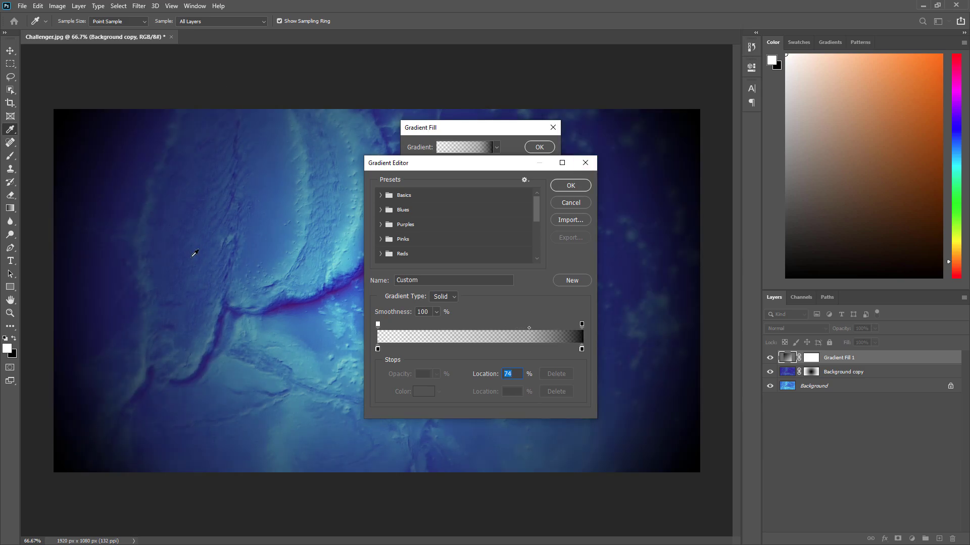
pyautogui.click(572, 184)
pyautogui.click(540, 146)
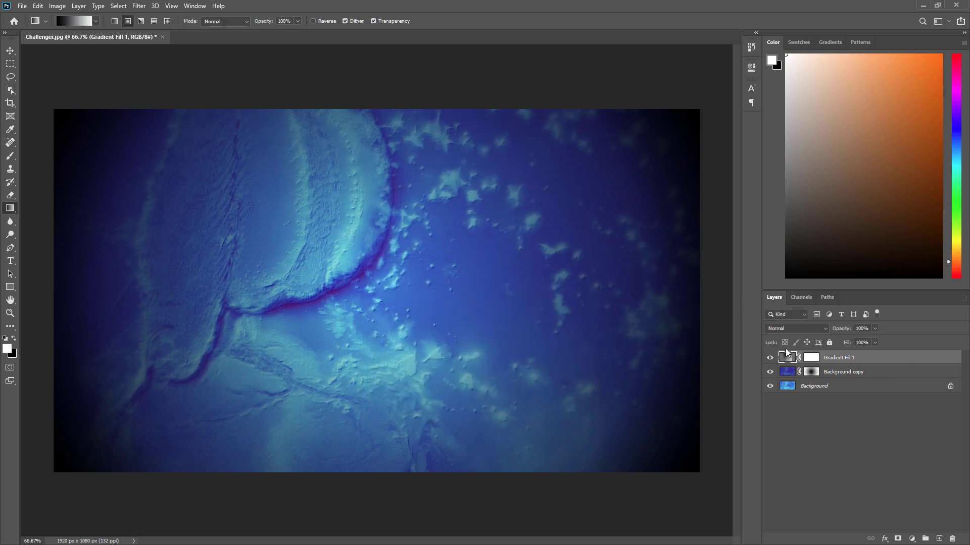
# Step: Set Gradient Fill 1 to Overlay blend mode and toggle its visibility to compare before and after
pyautogui.click(824, 331)
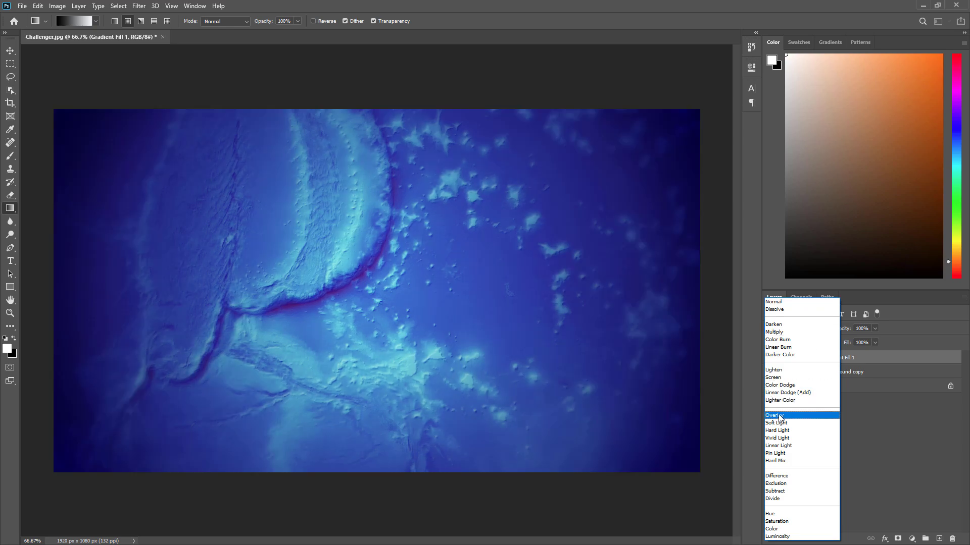
pyautogui.click(779, 416)
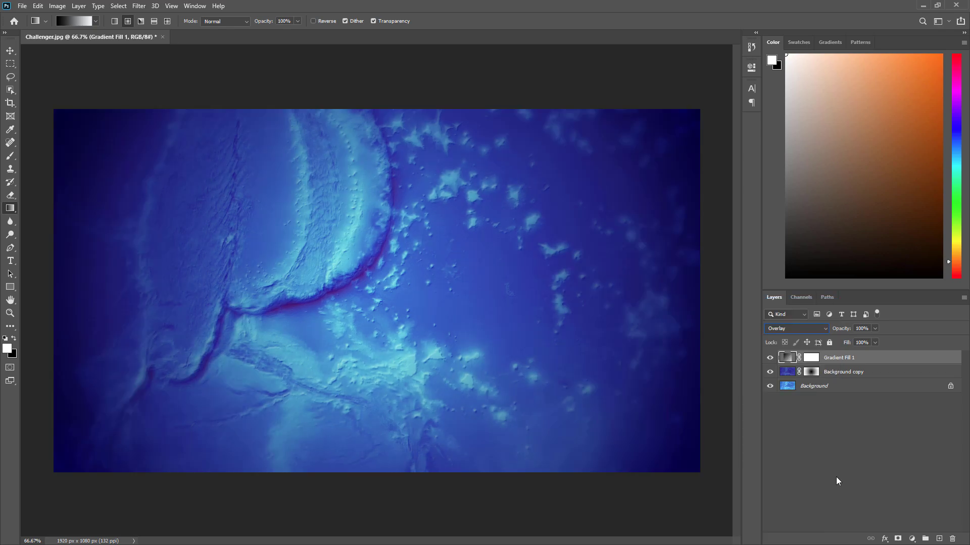
pyautogui.click(770, 358)
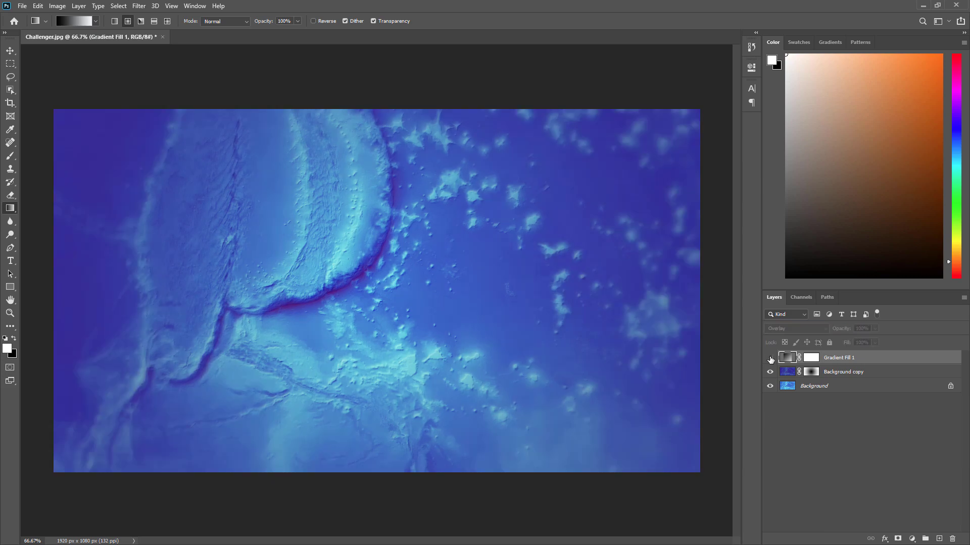
pyautogui.click(770, 358)
pyautogui.click(770, 358)
pyautogui.click(771, 358)
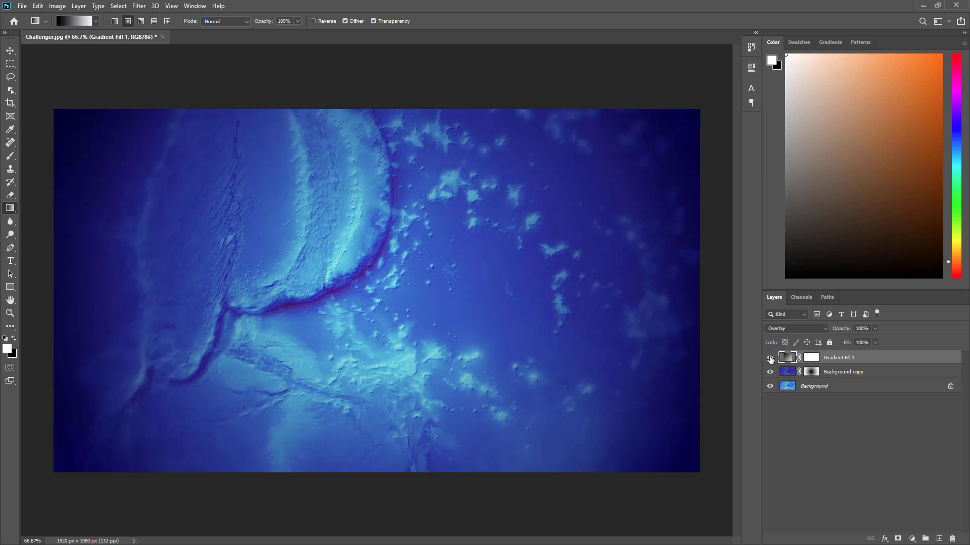
pyautogui.click(770, 358)
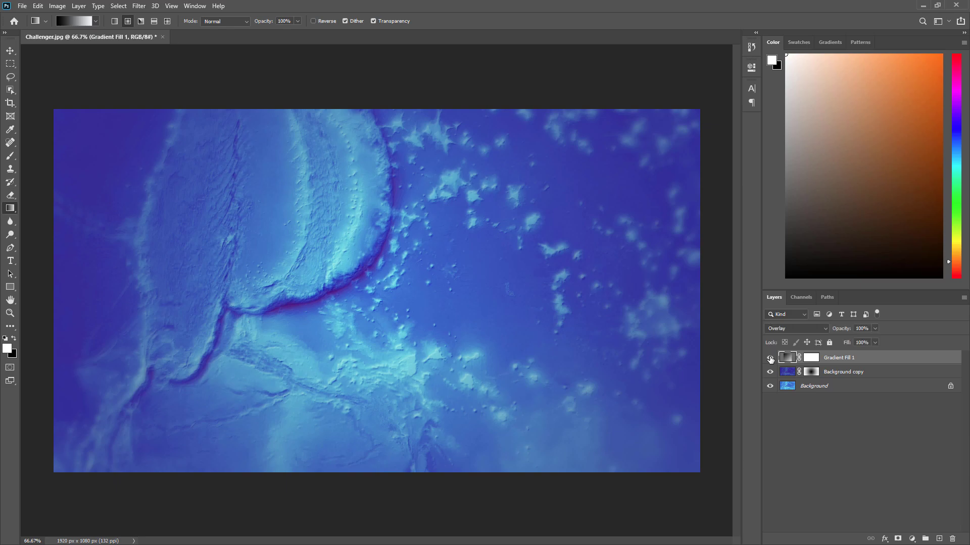
pyautogui.click(770, 358)
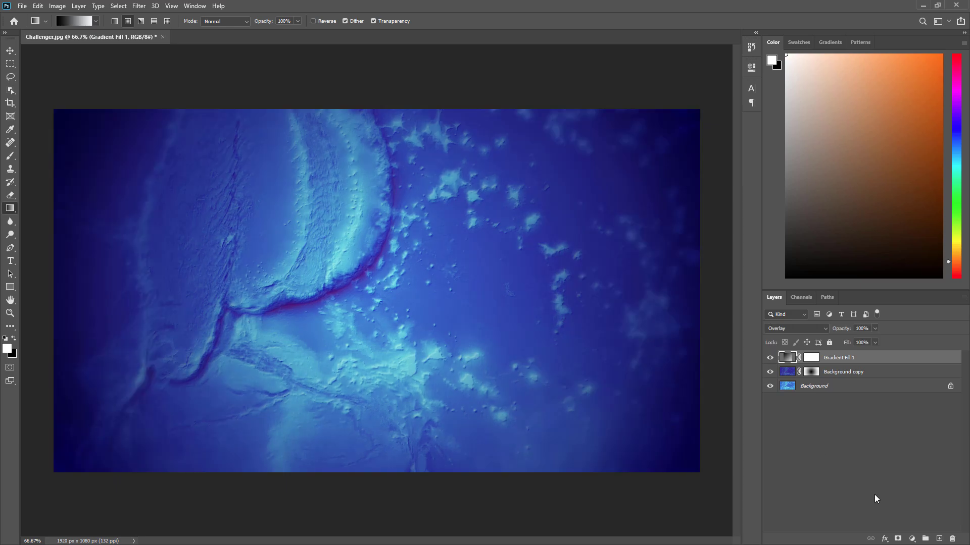